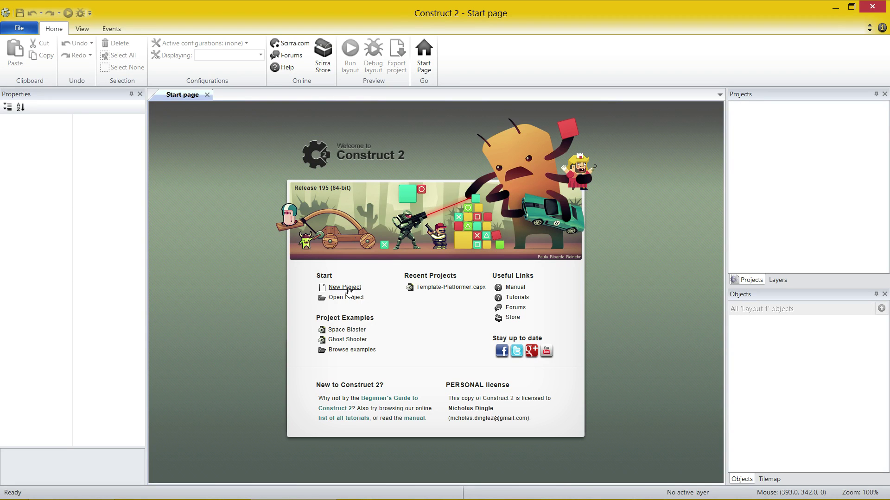
Create a new empty project, which opens a blank Layout 1 and Event sheet 1.
left_click(349, 288)
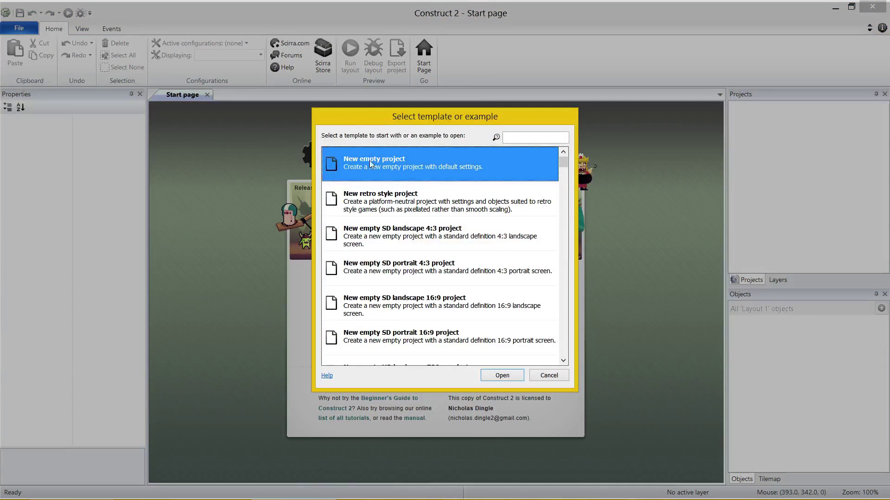
left_click(503, 375)
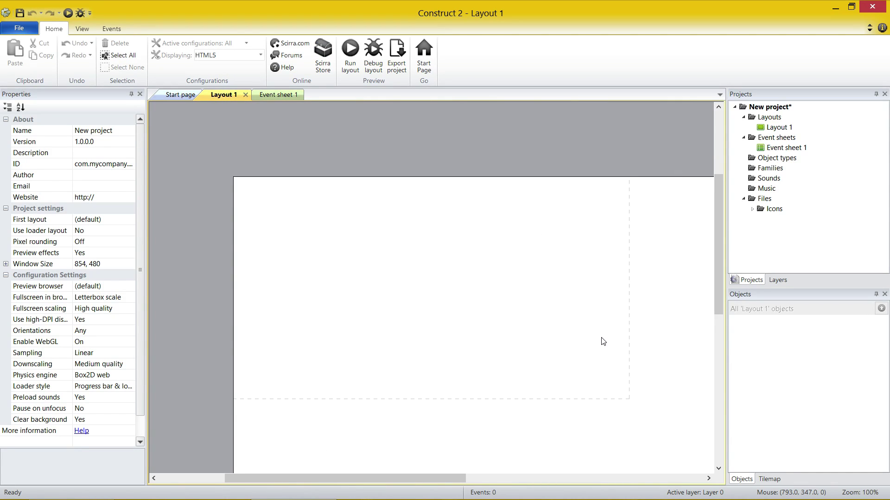
Preview the empty layout, then display Layout 1's properties showing its 1708, 960 size.
left_click(350, 59)
left_click(506, 295)
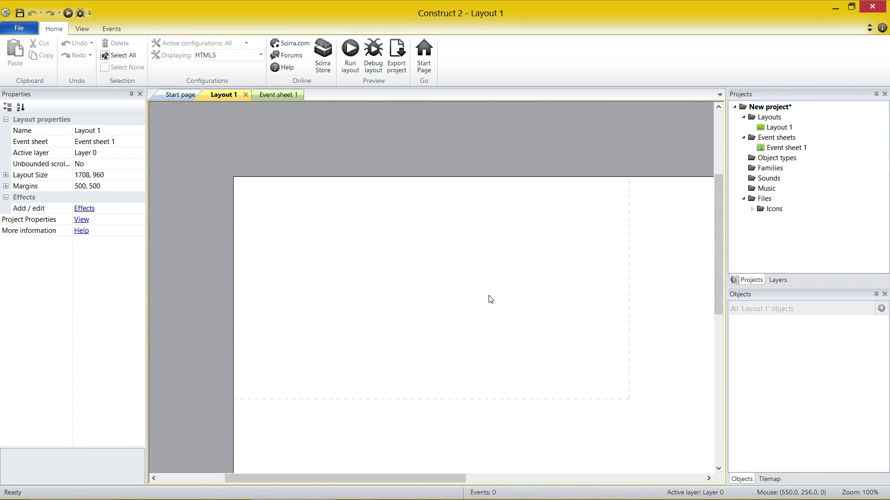
scroll(448, 298, "down", 5)
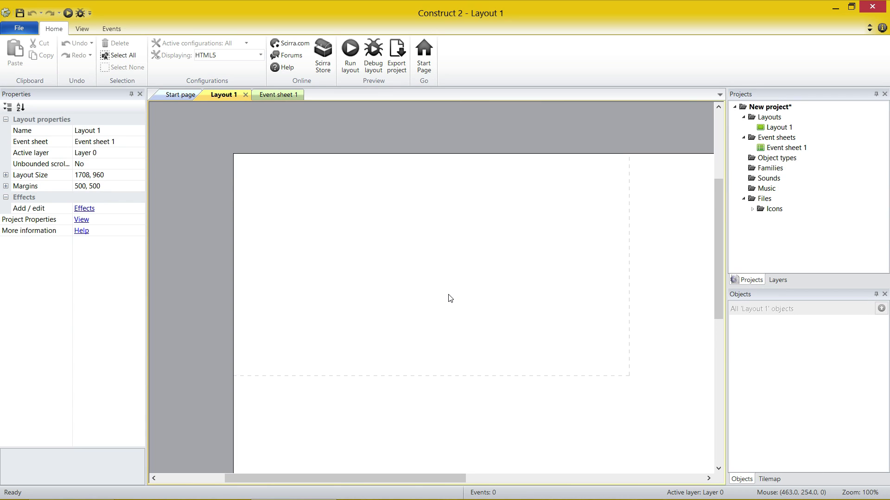
scroll(443, 323, "up", 6)
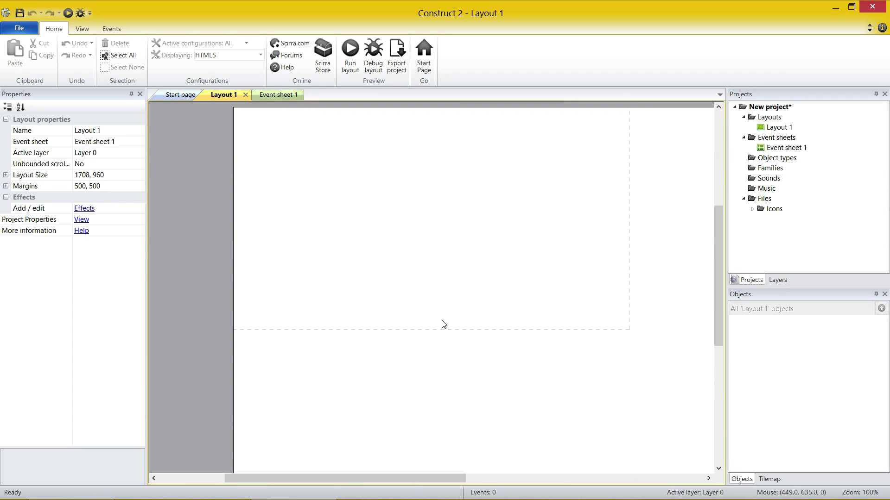
scroll(442, 324, "down", 5)
scroll(441, 327, "up", 6)
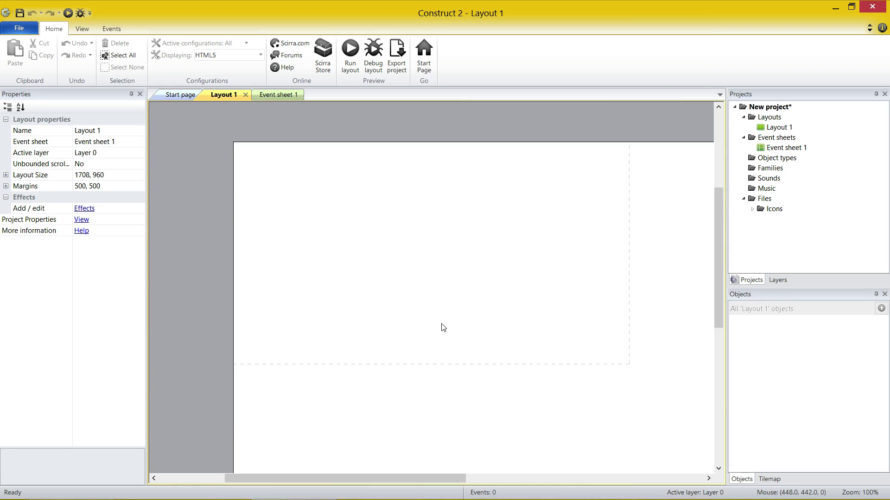
scroll(440, 344, "down", 4)
scroll(443, 340, "right", 4)
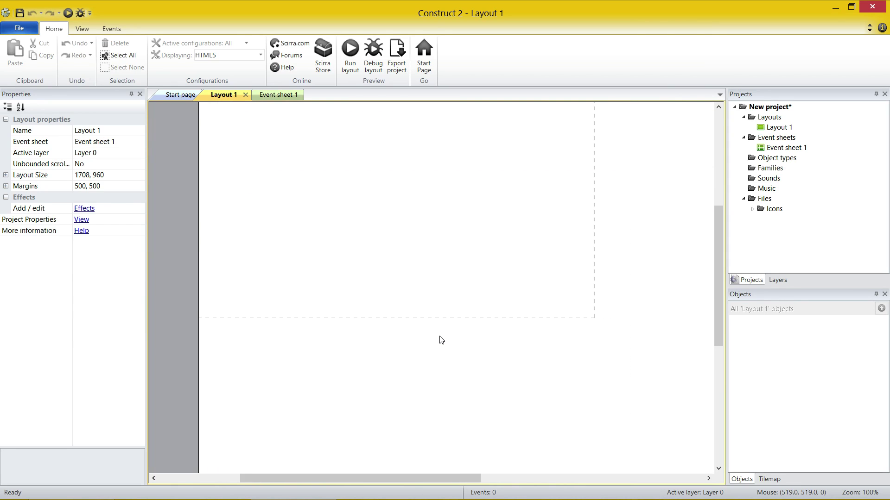
scroll(442, 338, "right", 10)
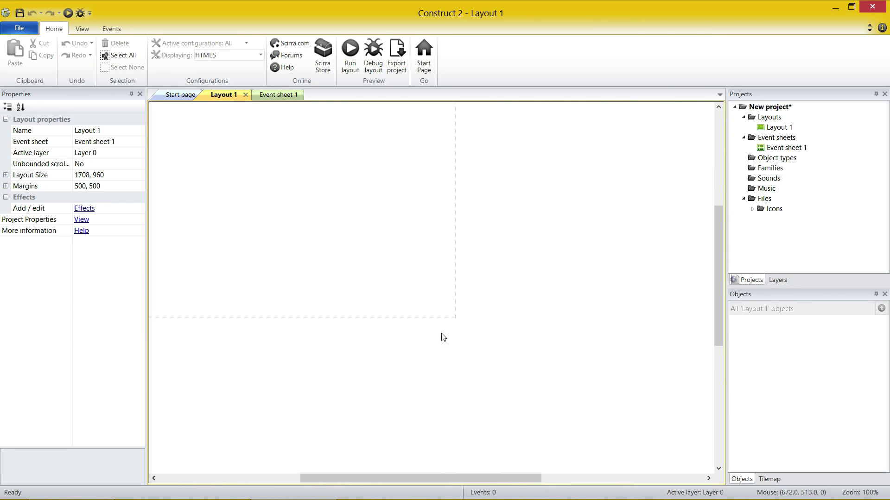
scroll(443, 336, "right", 5)
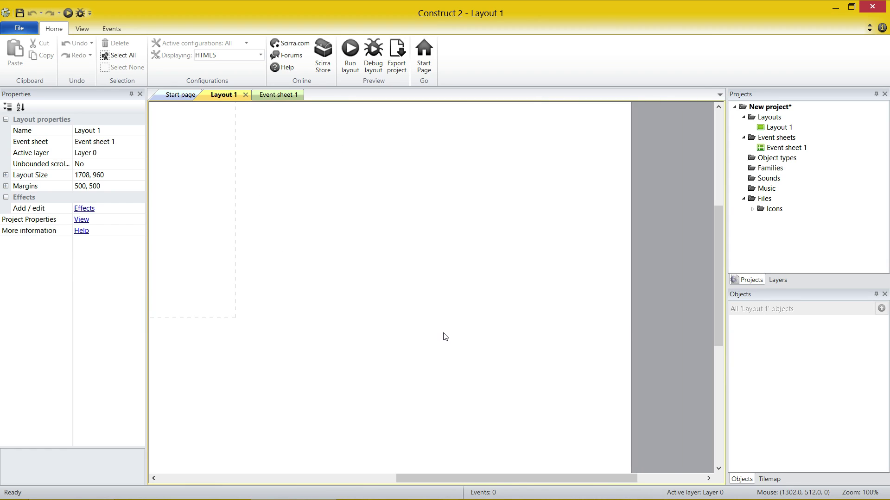
scroll(445, 336, "left", 4)
scroll(448, 335, "left", 11)
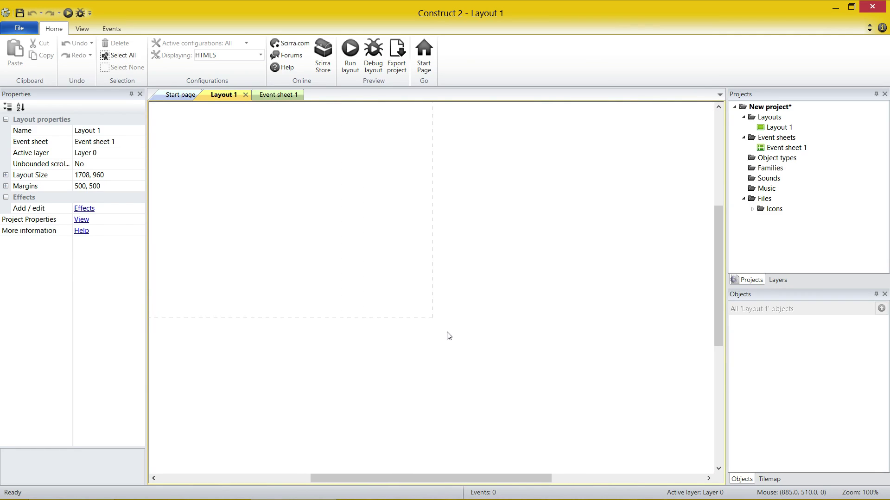
scroll(412, 329, "left", 2)
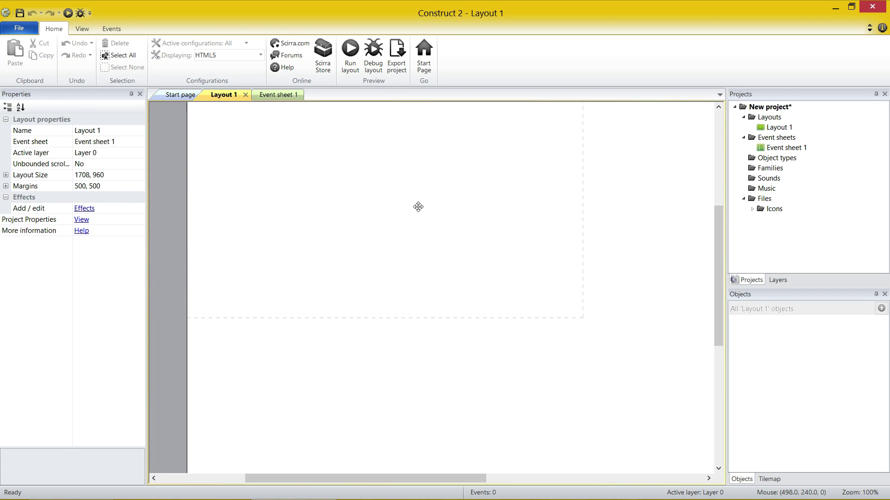
middle_click_drag(418, 206, 448, 222)
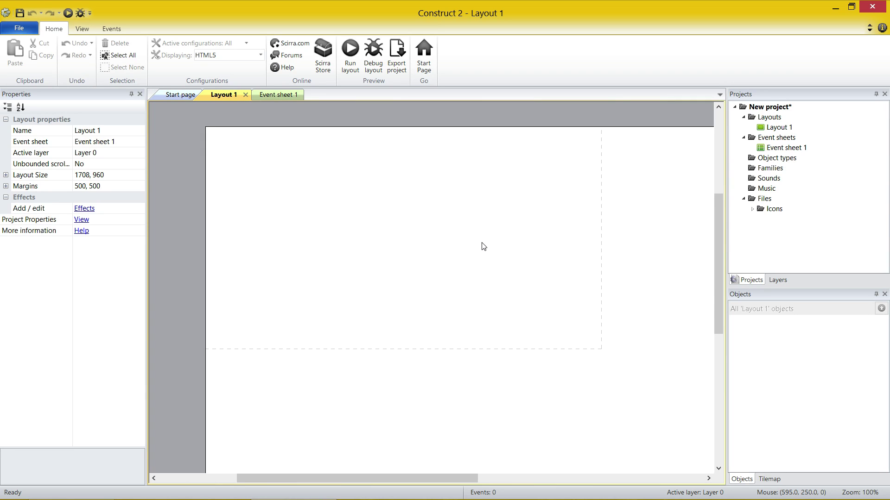
From the View ribbon, zoom the layout in twice, out twice, then reset to 100%.
left_click(82, 29)
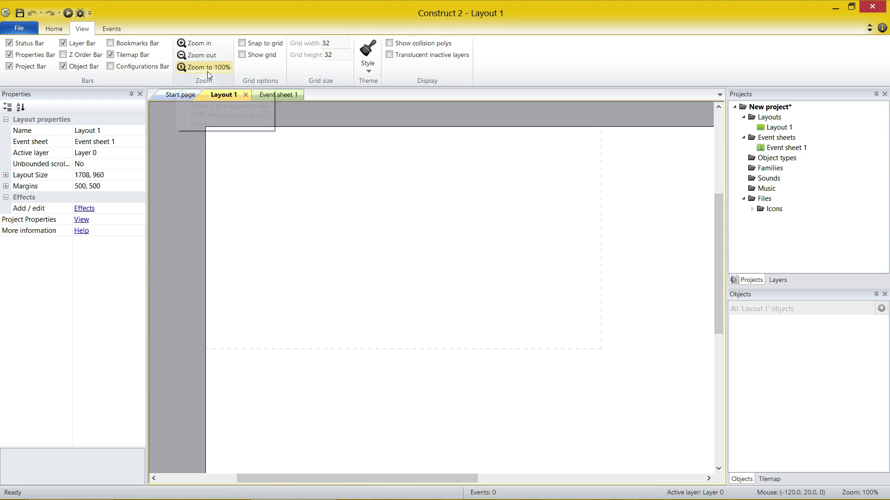
left_click(196, 43)
left_click(195, 43)
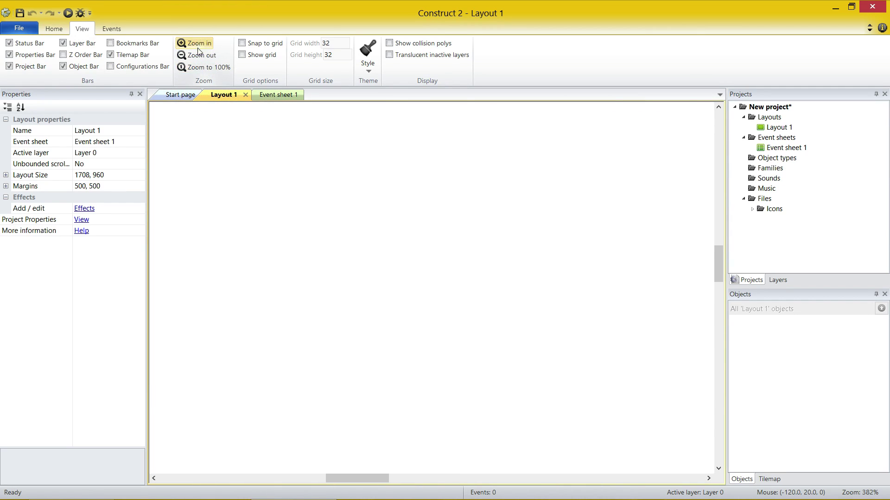
left_click(198, 60)
left_click(198, 60)
left_click(202, 69)
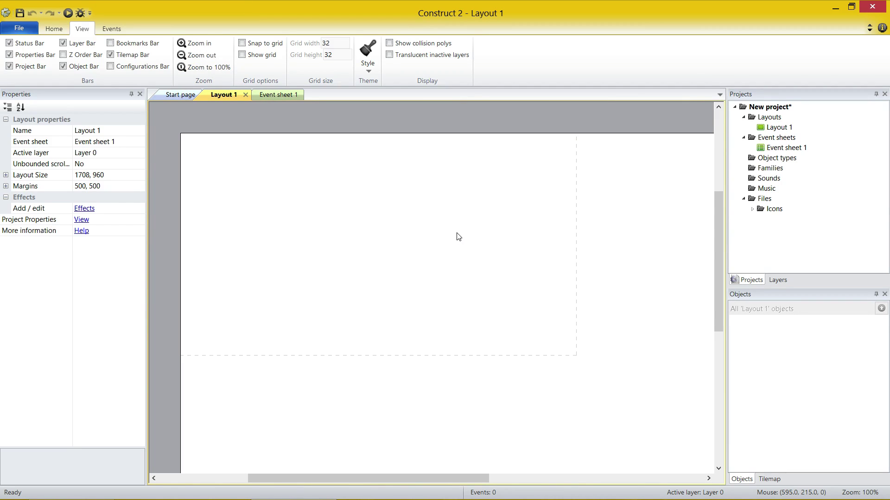
Zoom and pan around the empty Layout 1 with the mouse wheel and drags.
scroll(459, 240, "down", 6, "ctrl")
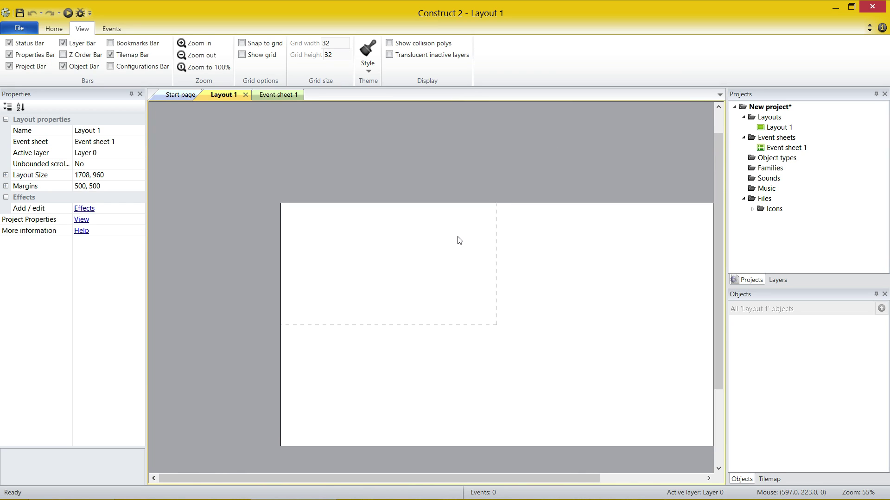
scroll(373, 327, "up", 5, "ctrl")
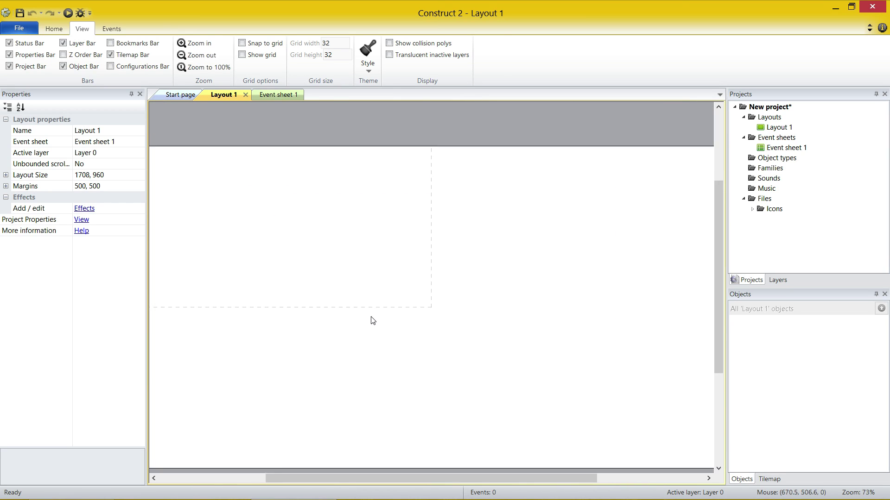
scroll(374, 334, "down", 1, "ctrl")
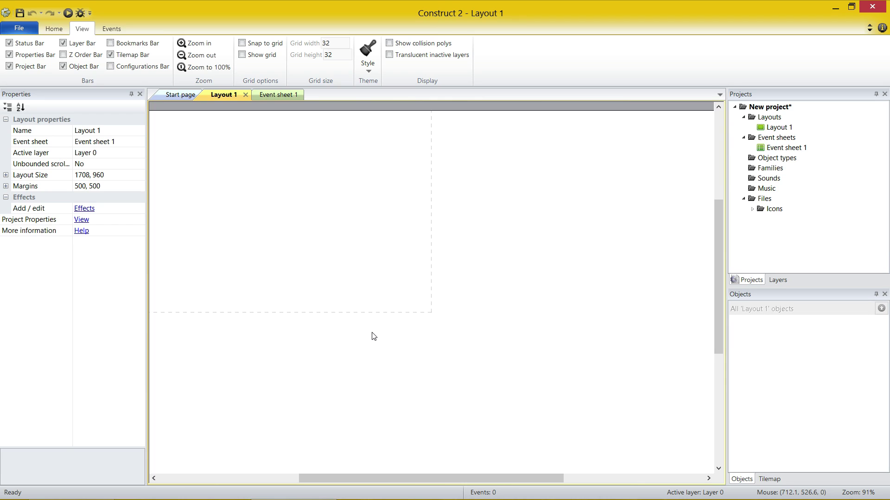
scroll(373, 334, "up", 2, "ctrl")
middle_click_drag(358, 253, 577, 314)
scroll(576, 315, "down", 1, "ctrl")
scroll(575, 315, "up", 2, "ctrl")
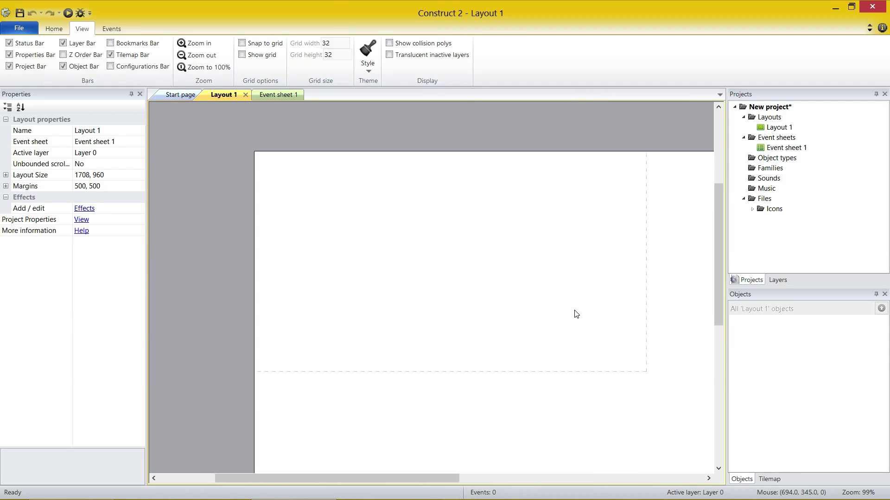
scroll(576, 314, "down", 3, "ctrl")
scroll(576, 314, "up", 3, "ctrl")
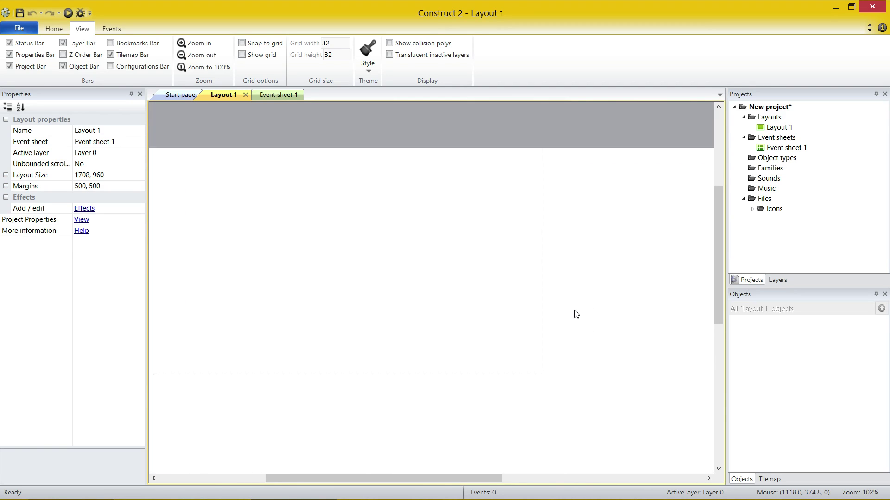
scroll(576, 314, "down", 4, "ctrl")
scroll(576, 314, "up", 4, "ctrl")
scroll(576, 314, "down", 2, "ctrl")
scroll(574, 312, "up", 2, "ctrl")
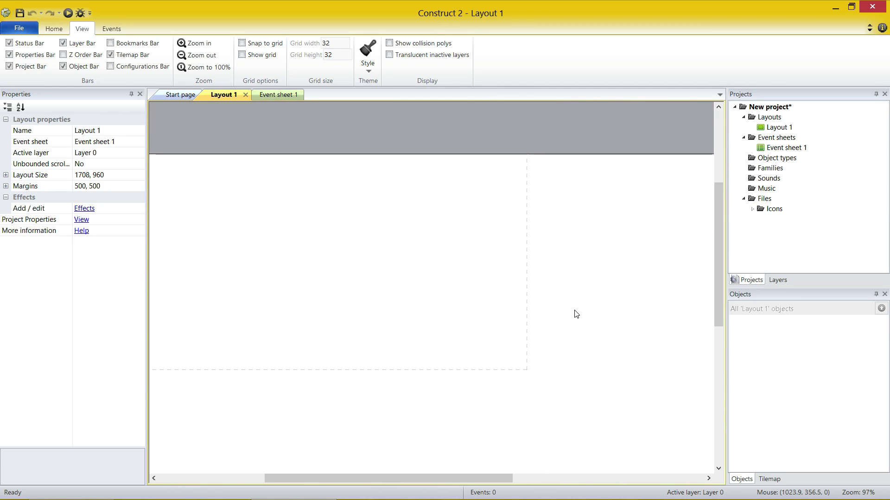
scroll(575, 311, "up", 1, "ctrl")
middle_click_drag(410, 311, 444, 303)
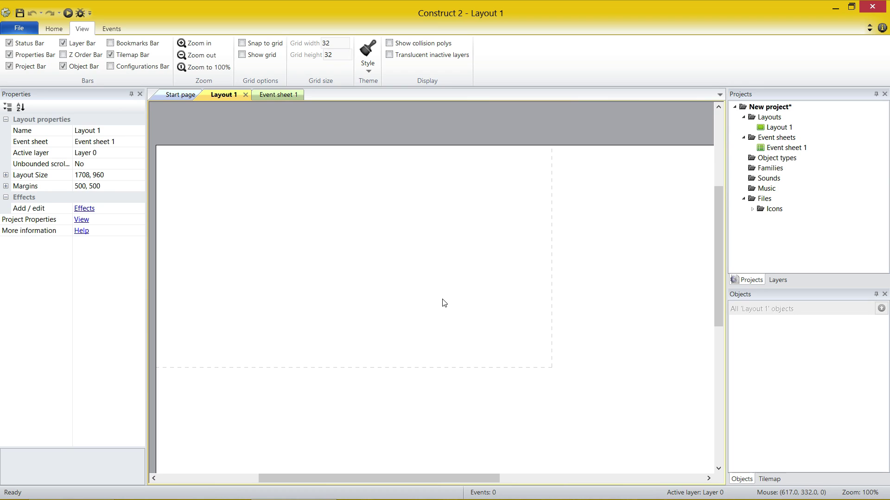
Pan the view and wheel-zoom Layout 1 from 62% up to 100%.
middle_click_drag(451, 269, 519, 268)
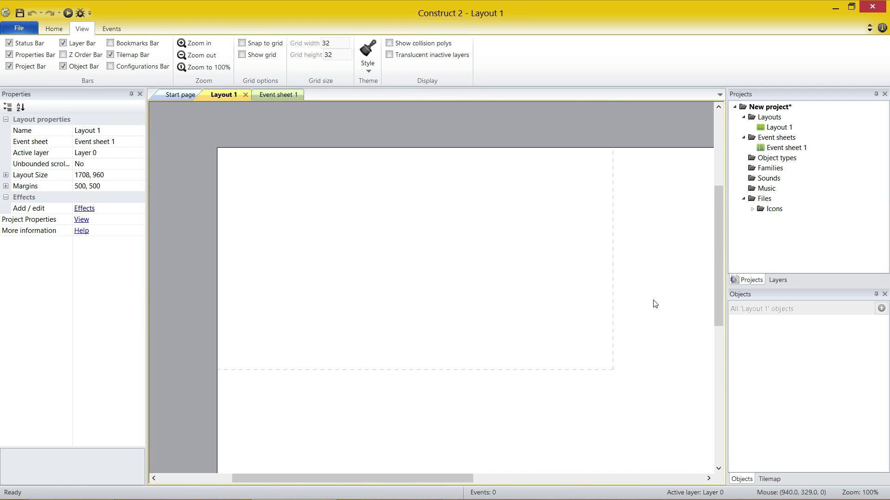
scroll(655, 304, "down", 5, "ctrl")
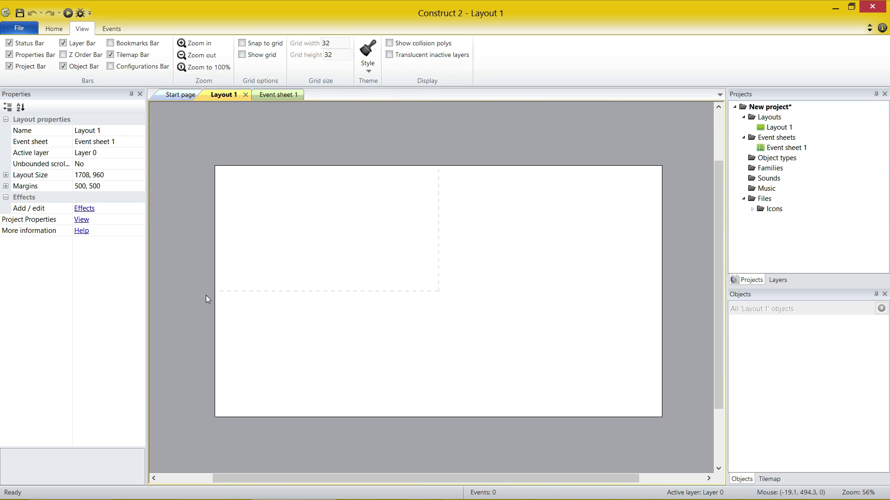
scroll(352, 319, "up", 1, "ctrl")
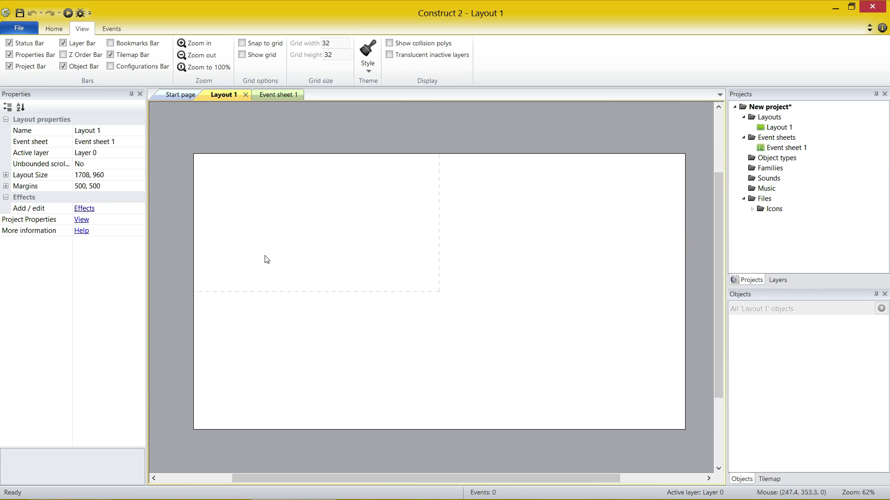
scroll(395, 246, "up", 2, "ctrl")
scroll(428, 268, "up", 2, "ctrl")
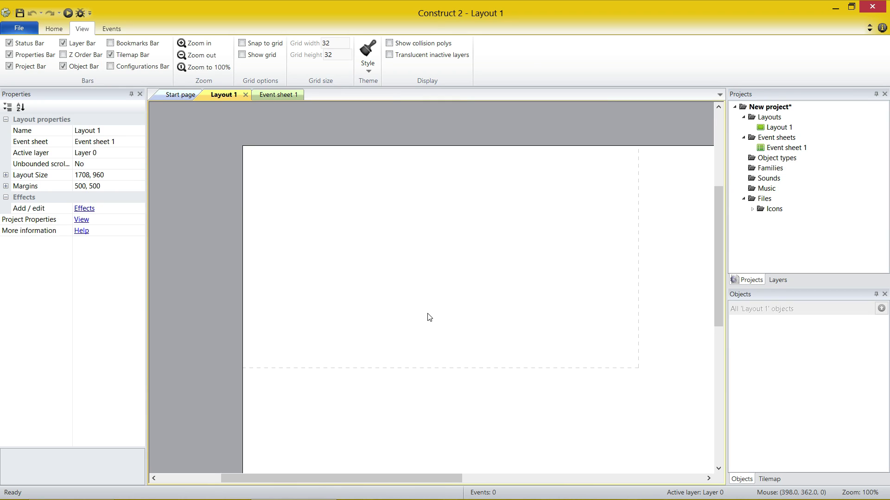
Rename the project to Pong in its properties.
left_click(778, 108)
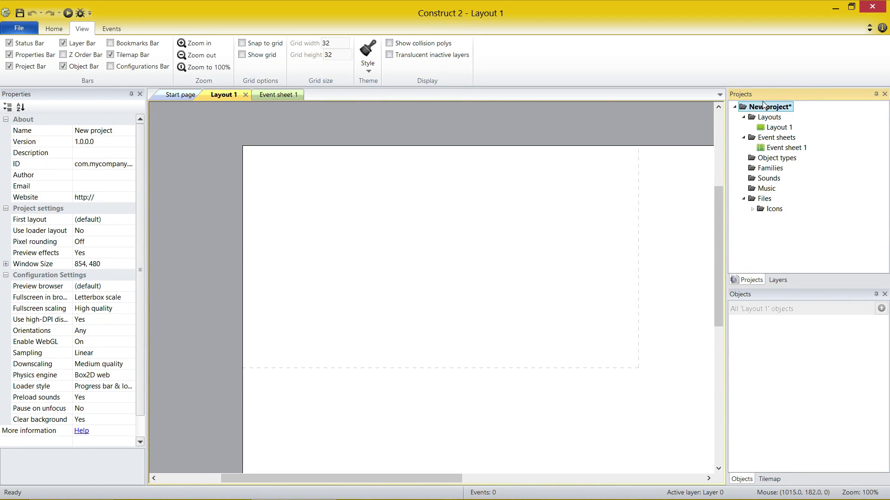
left_click(117, 134)
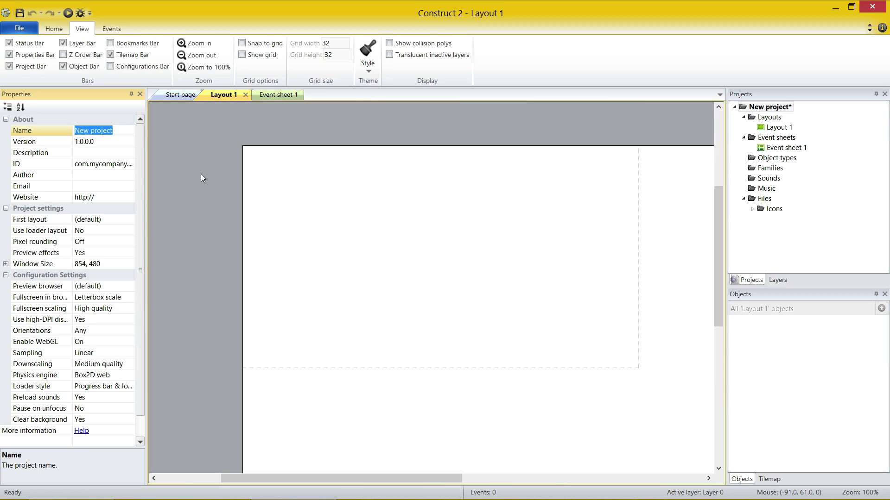
type("Pong")
left_click(202, 173)
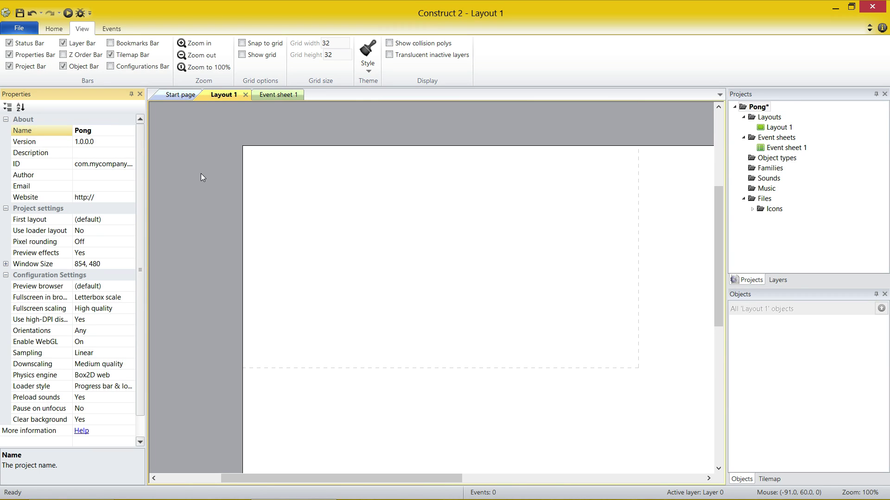
left_click(88, 176)
left_click(100, 186)
left_click(108, 197)
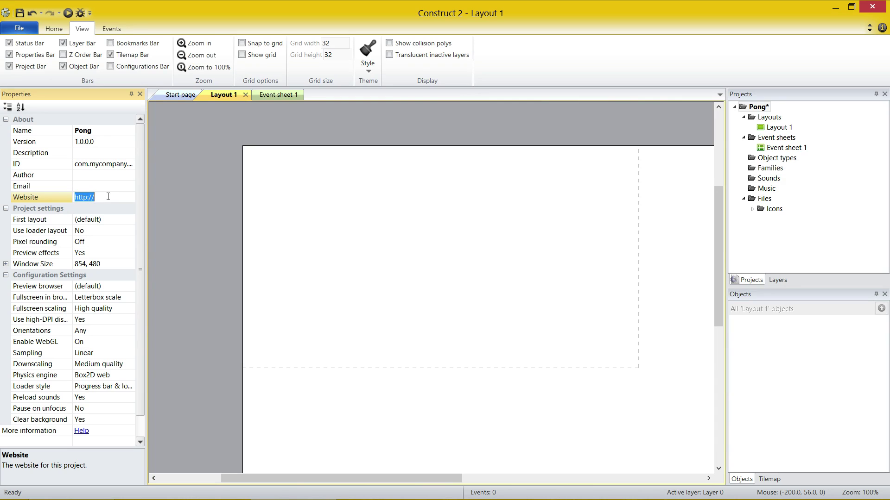
Change the project's window width from 854 to 640, giving a 640 by 480 window.
left_click(120, 263)
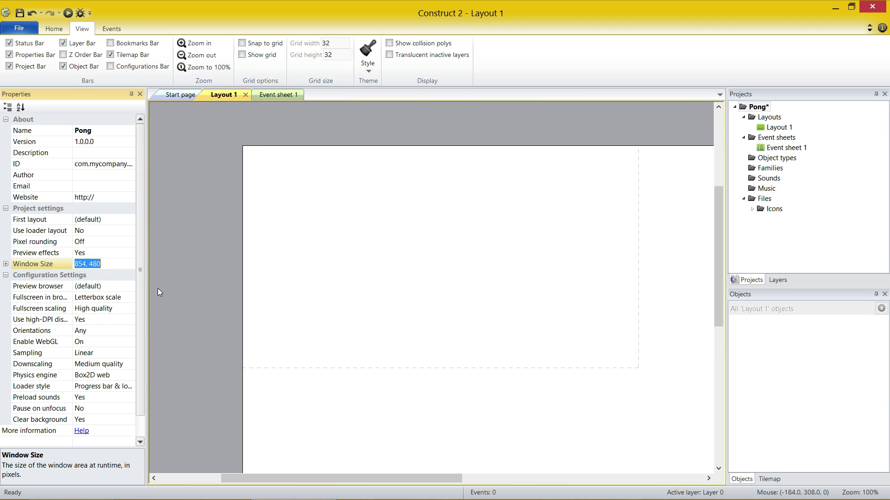
left_click(81, 263)
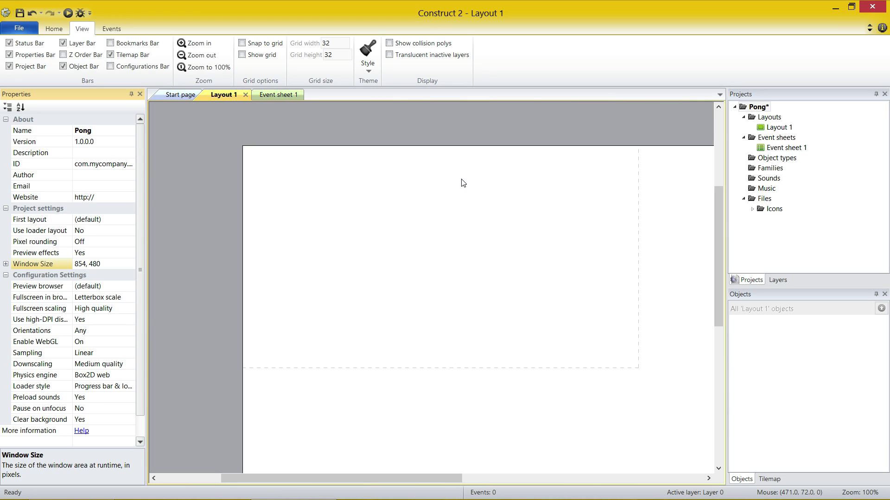
left_click(6, 264)
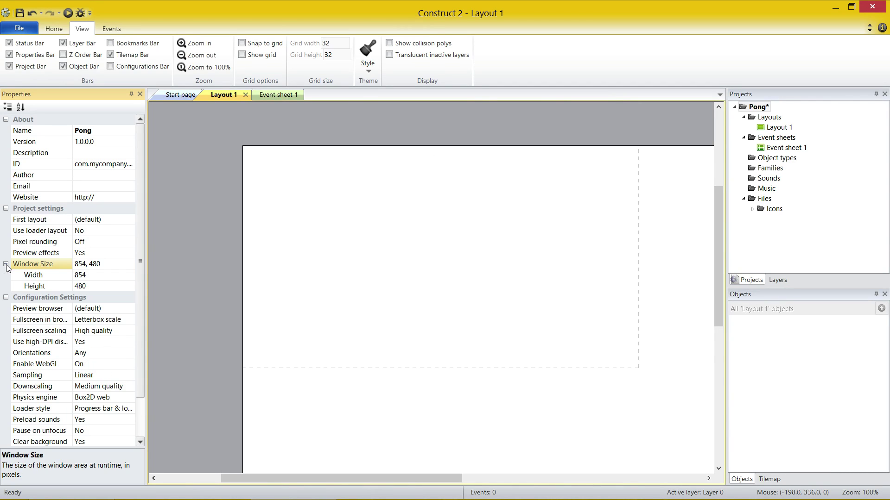
left_click(45, 274)
left_click(50, 285)
left_click(51, 276)
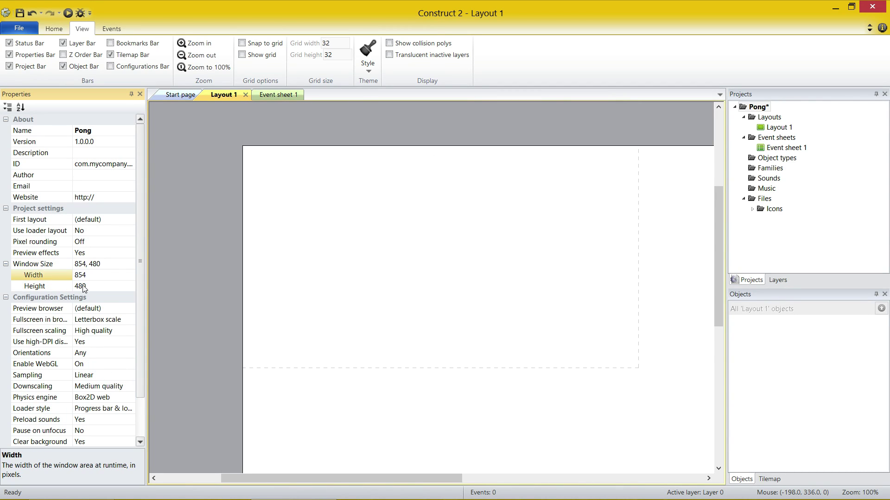
left_click(115, 277)
type("640")
key("Return")
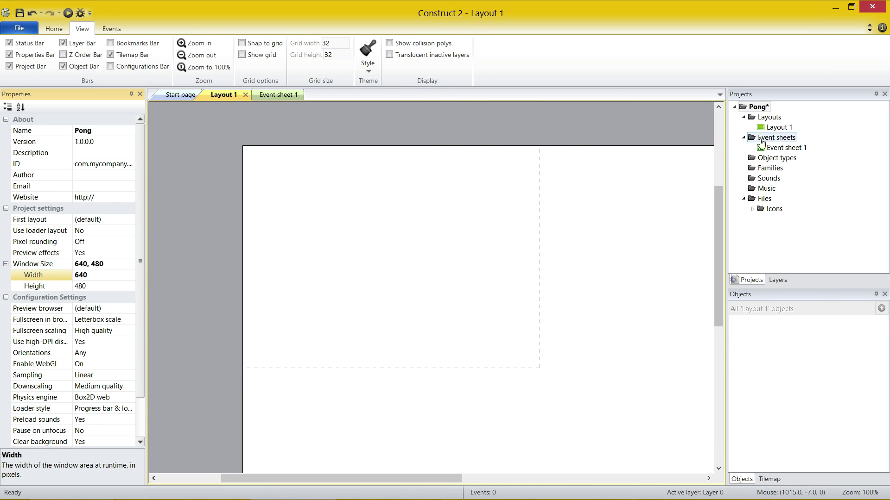
Rename Layout 1 to Level1.
left_click(776, 128)
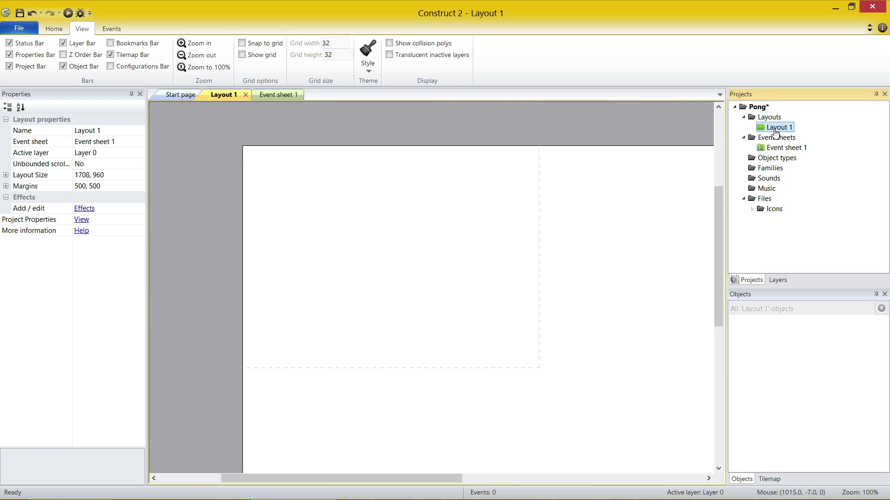
left_click(113, 131)
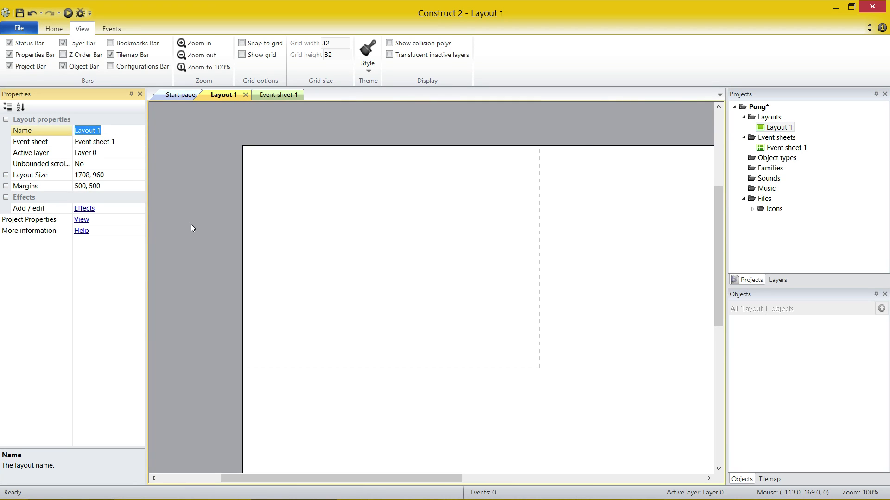
type("Level1")
key("Return")
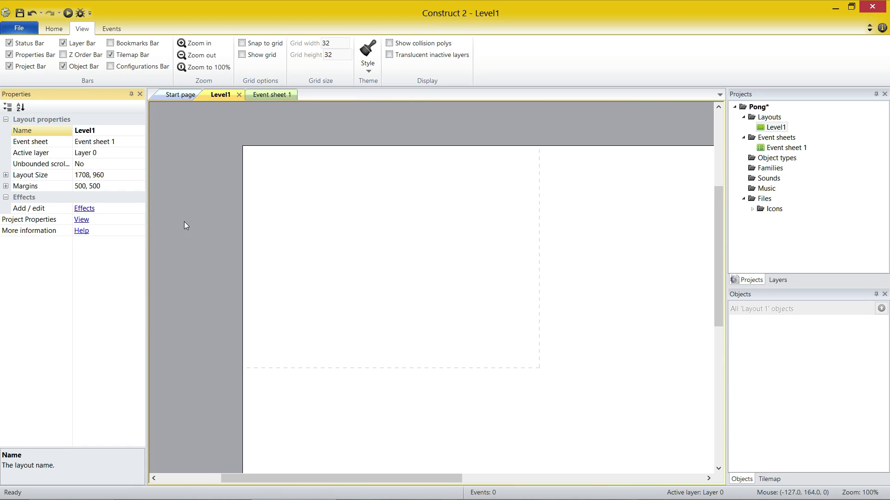
Set the Level1 layout size to width 640 and height 480.
left_click(6, 175)
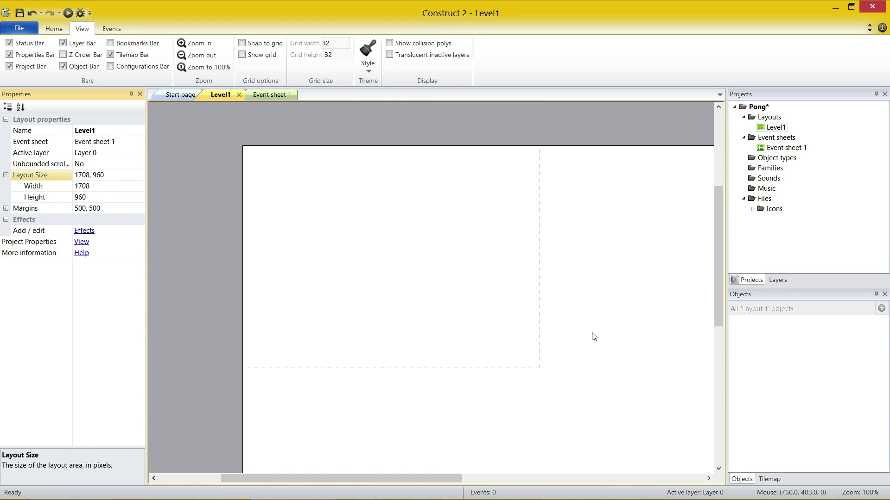
middle_click_drag(625, 338, 515, 290)
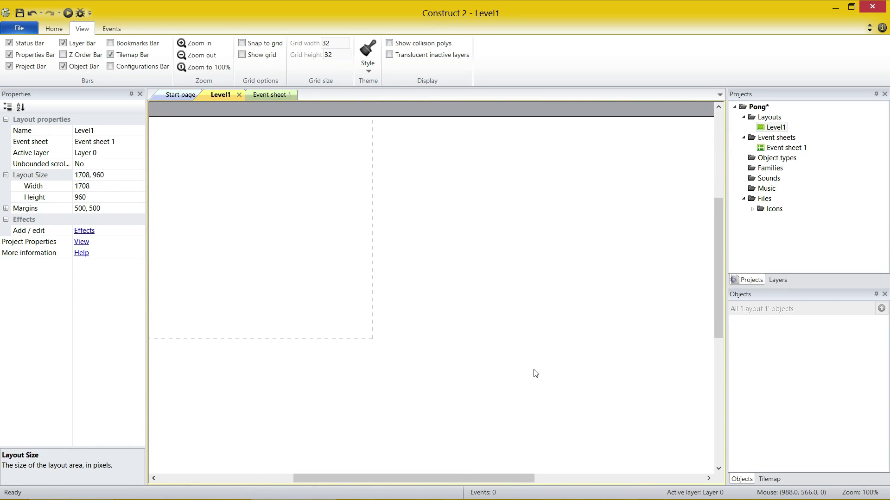
scroll(502, 294, "down", 3)
scroll(506, 312, "up", 3)
scroll(609, 306, "down", 2, "ctrl")
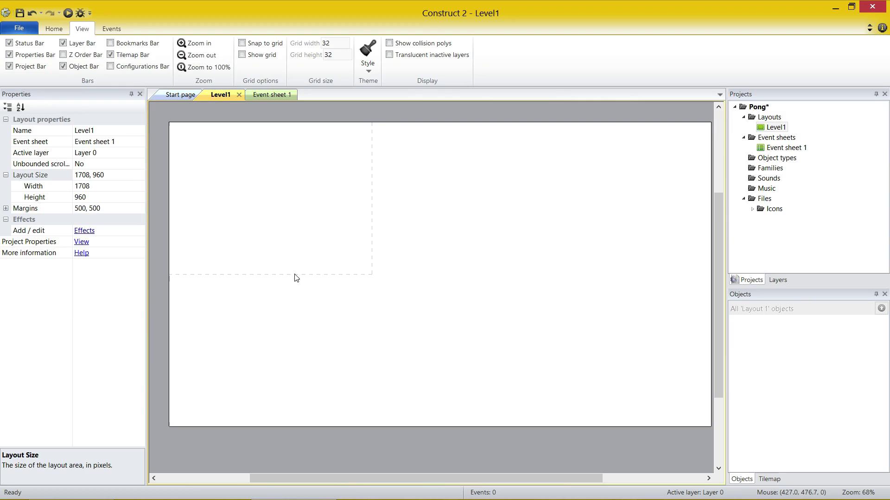
scroll(227, 269, "up", 3, "ctrl")
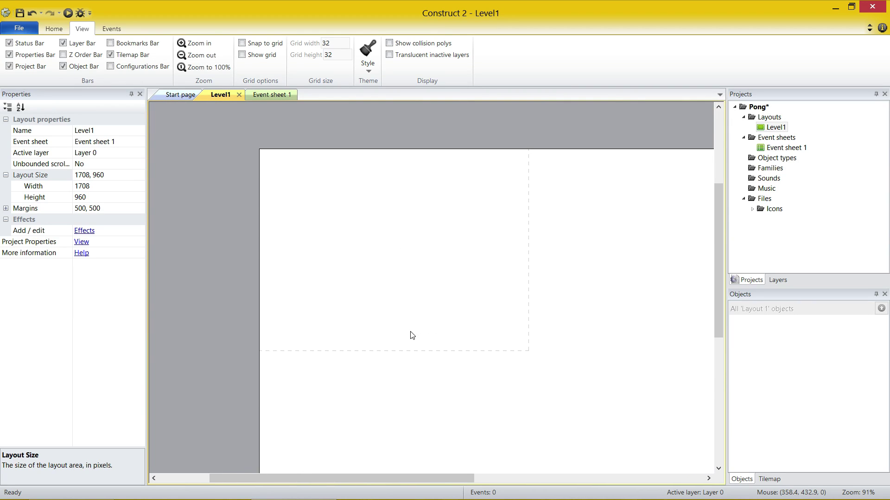
scroll(417, 320, "up", 1, "ctrl")
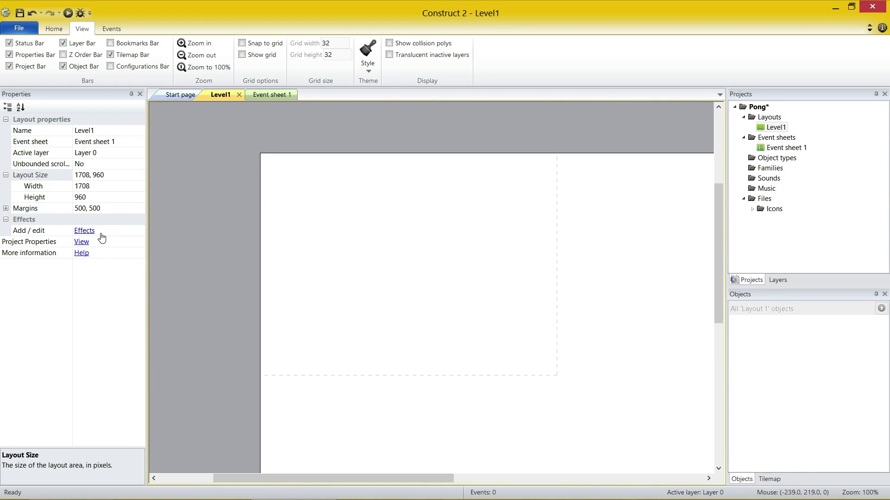
left_click(91, 187)
type("6")
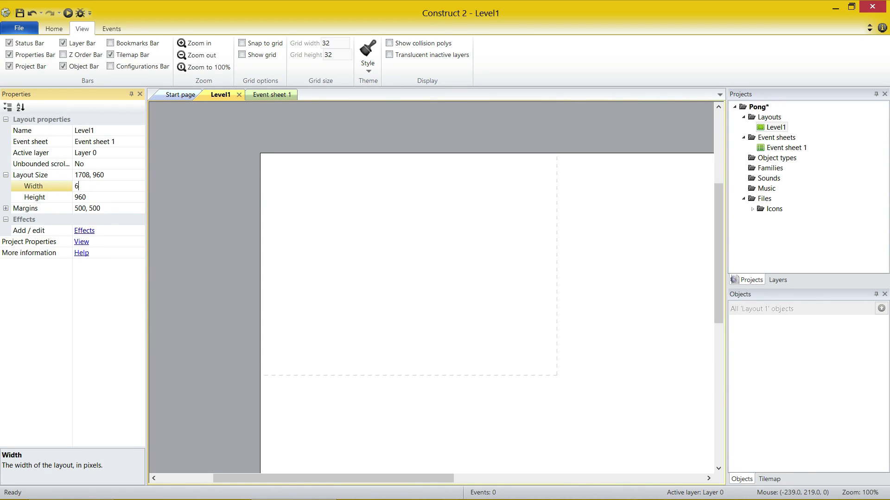
type("40")
key("Return")
left_click(104, 196)
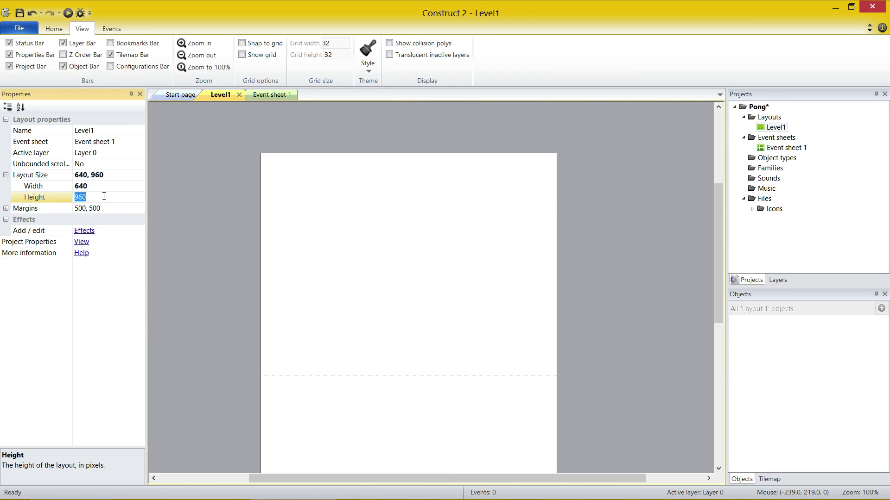
type("480")
key("Return")
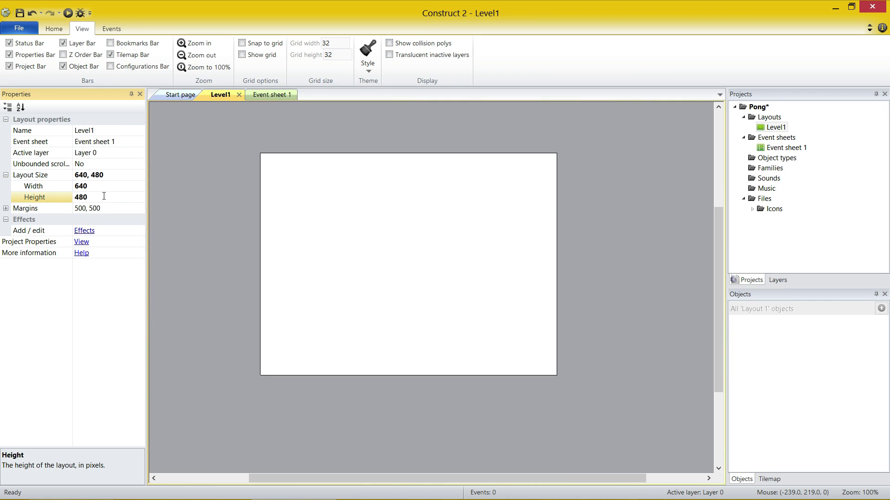
Correct stray edits to the layout height, restoring it to 480.
left_click(108, 199)
type("10")
key("Return")
left_click(83, 196)
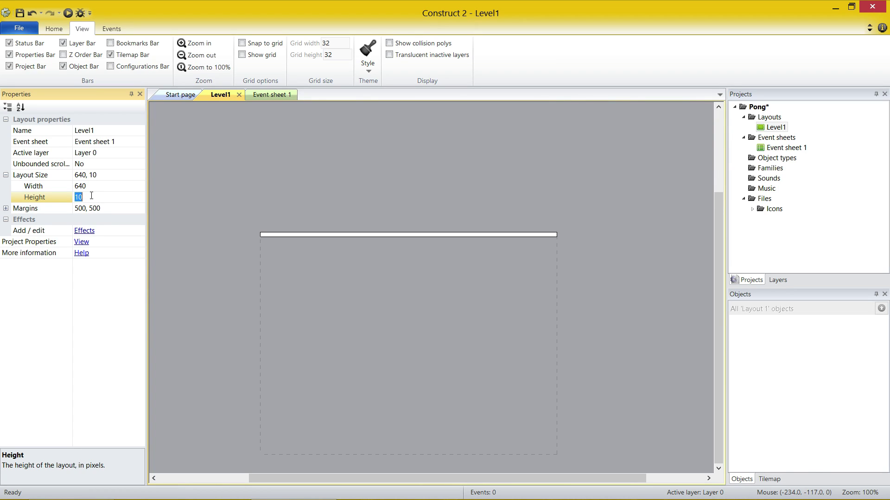
key("ctrl+z")
left_click(254, 202)
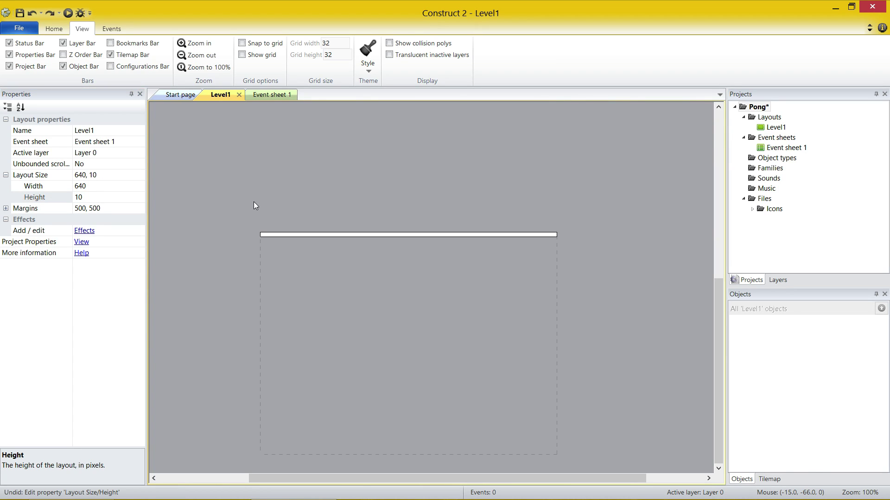
left_click(126, 198)
type("48")
key("Return")
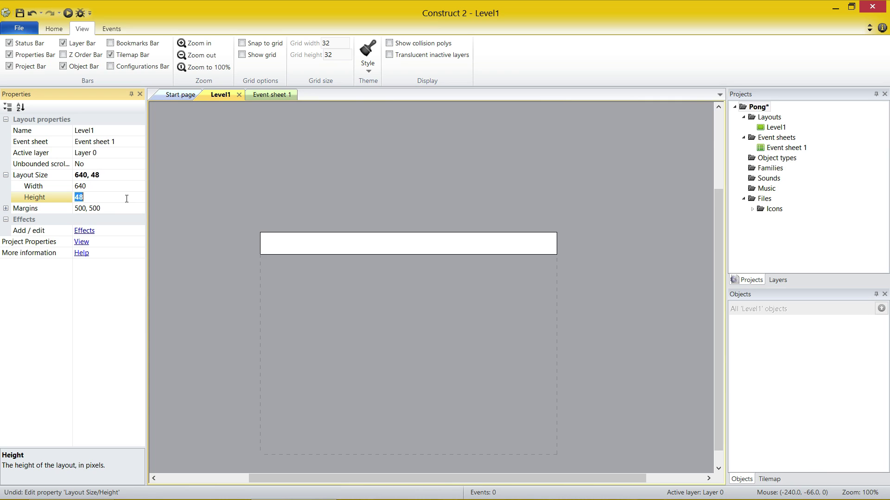
left_click(127, 198)
type("0")
key("Return")
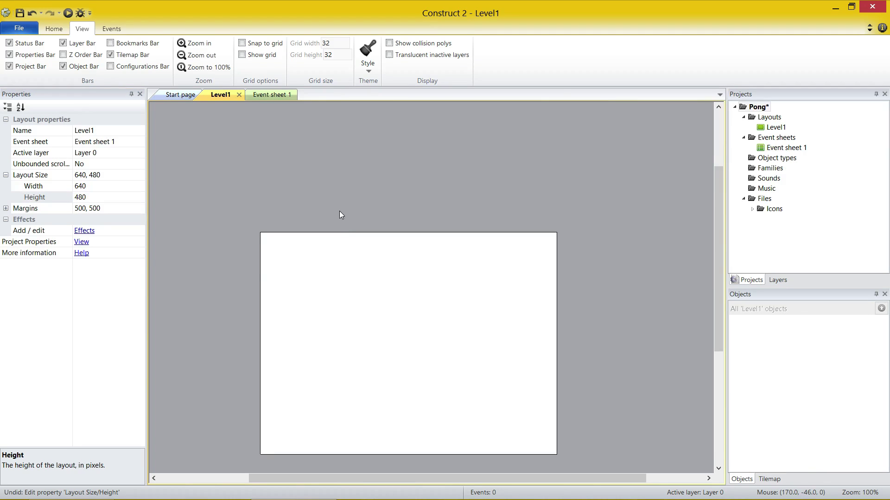
middle_click_drag(339, 210, 378, 176)
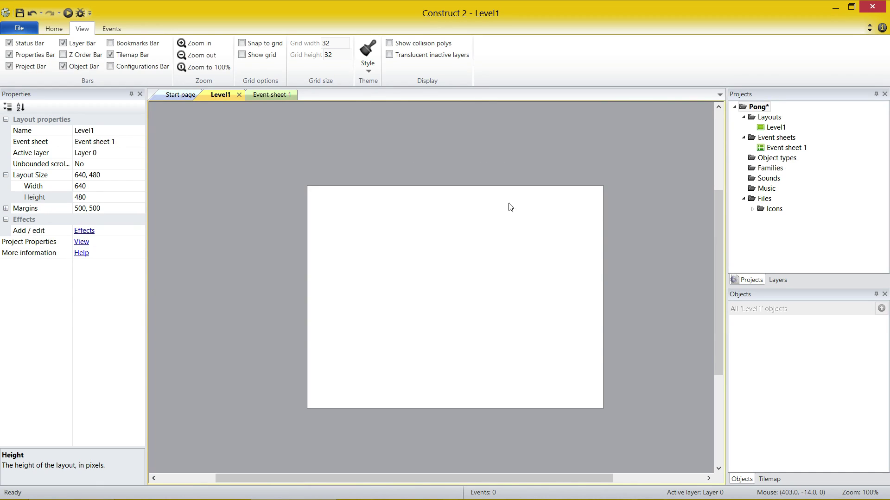
middle_click_drag(510, 204, 551, 243)
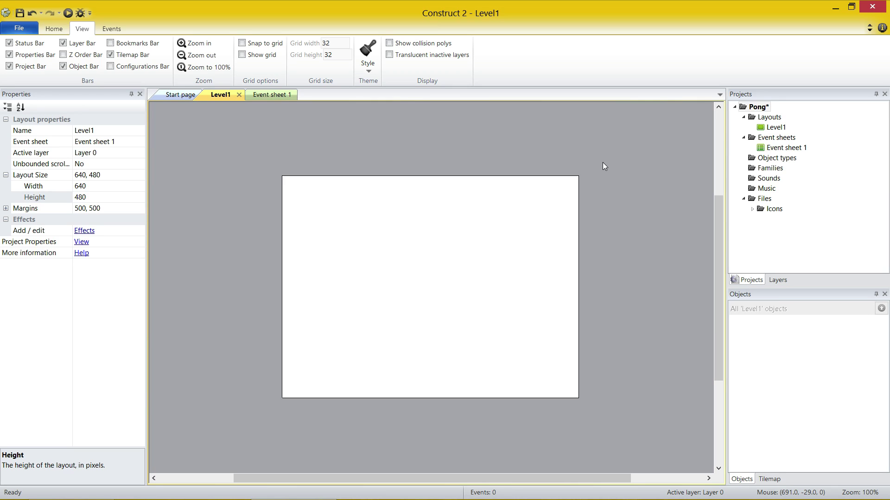
right_click(788, 161)
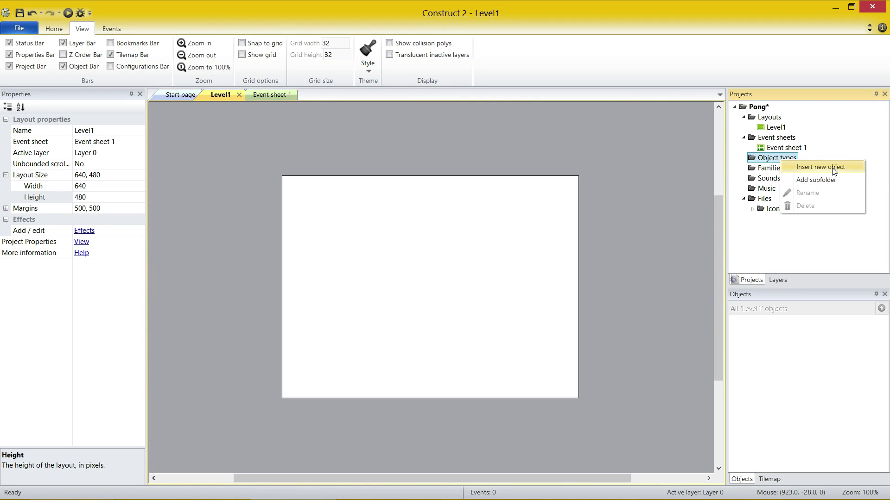
left_click(480, 230)
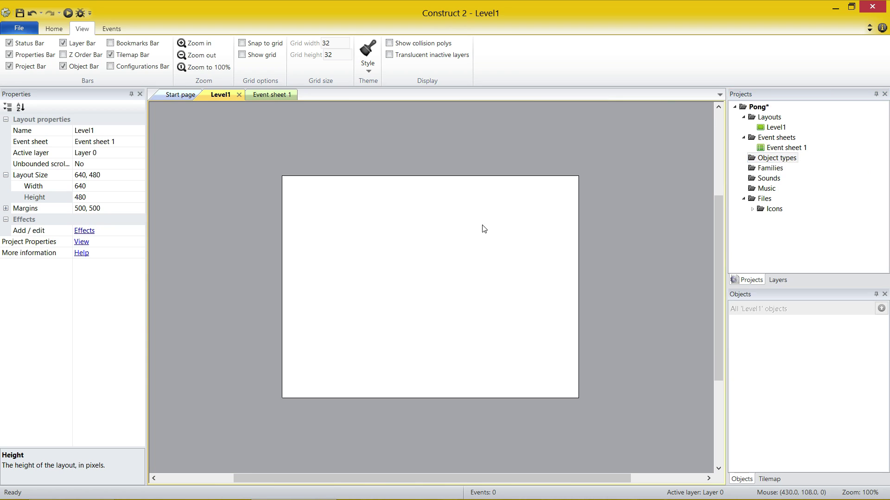
right_click(484, 223)
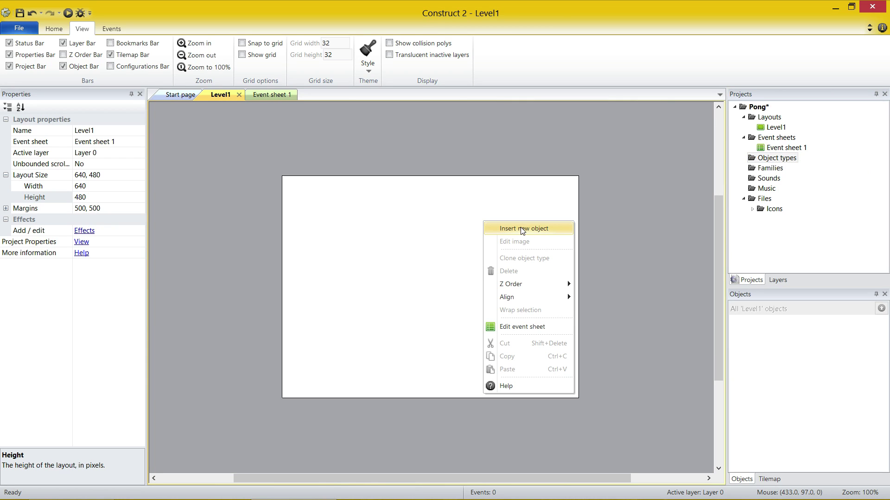
left_click(567, 202)
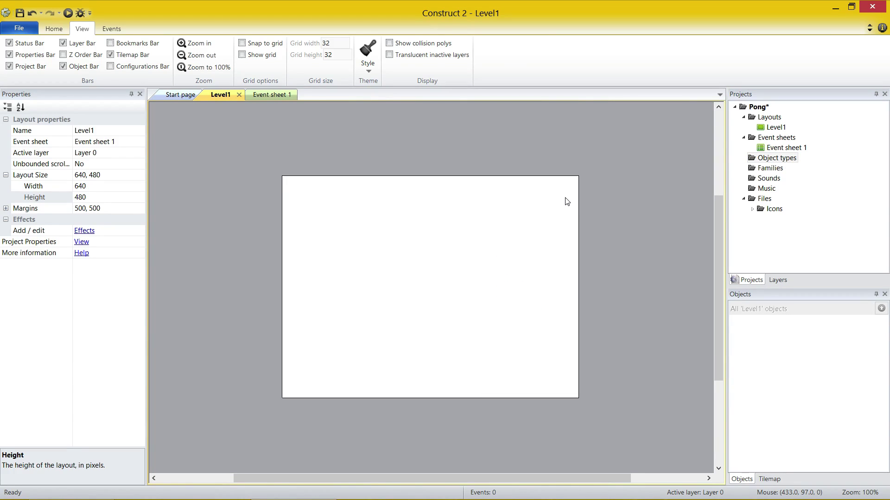
double_click(482, 256)
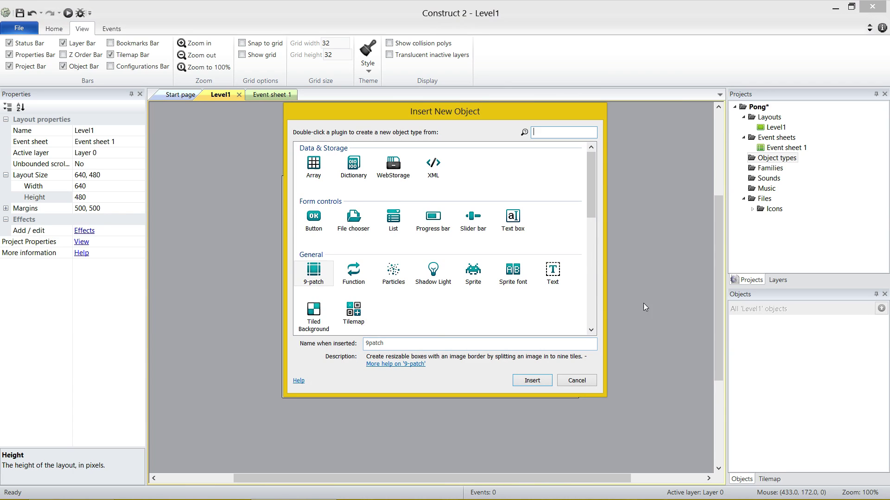
left_click(592, 376)
double_click(448, 261)
left_click(326, 224)
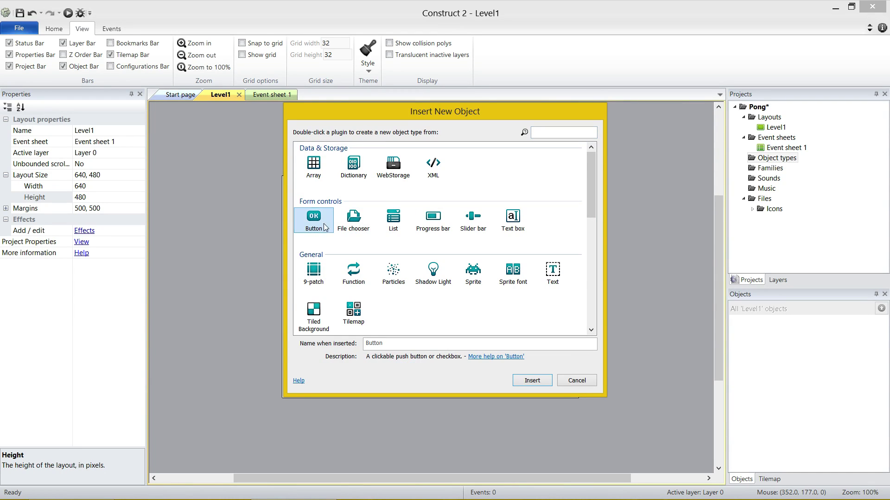
left_click(512, 220)
scroll(496, 223, "down", 2)
left_click(482, 227)
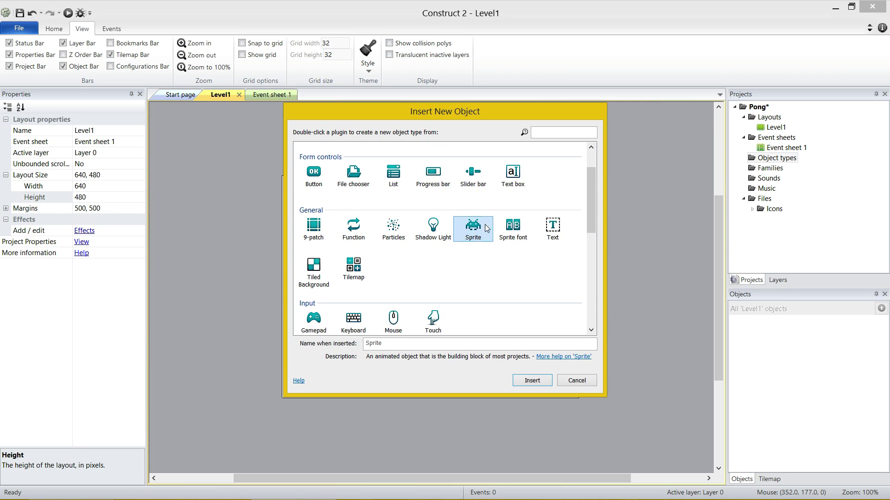
scroll(352, 268, "down", 3)
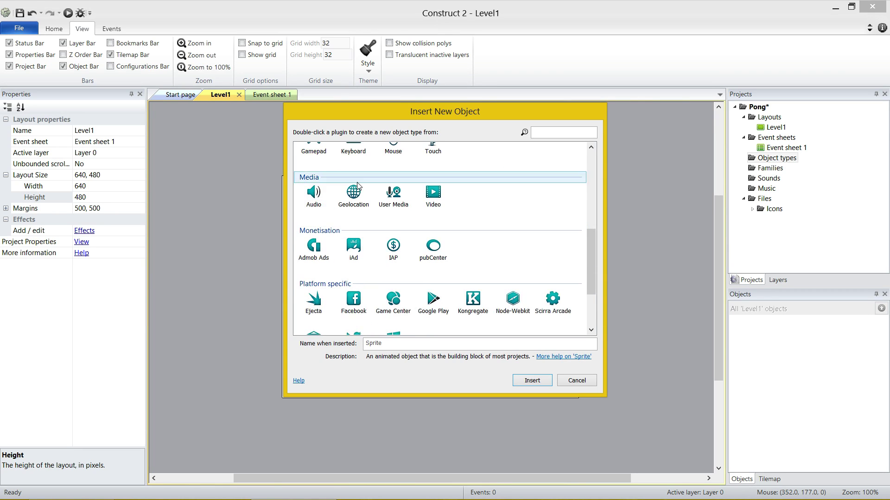
scroll(352, 218, "up", 2)
left_click(314, 201)
left_click(364, 200)
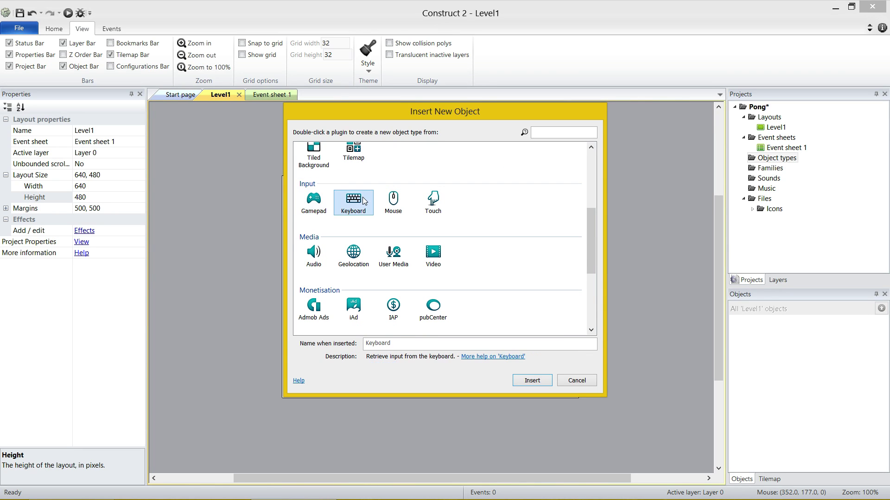
left_click(393, 200)
left_click(438, 207)
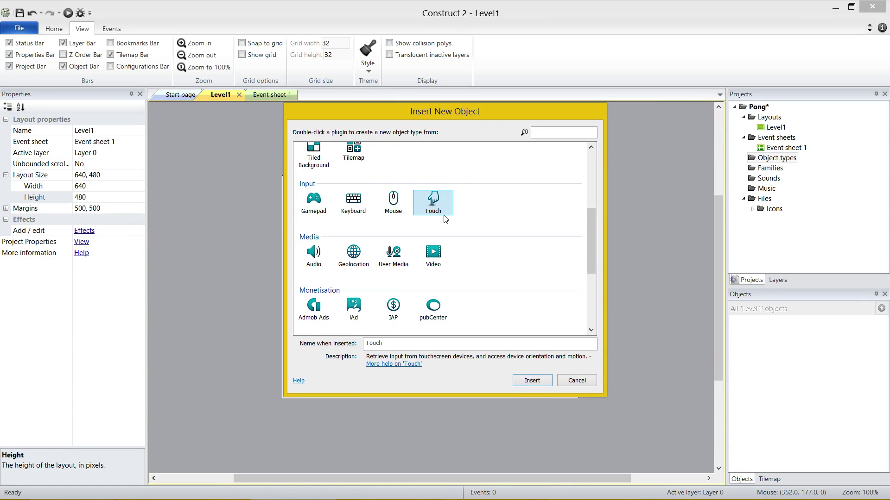
scroll(438, 225, "down", 3)
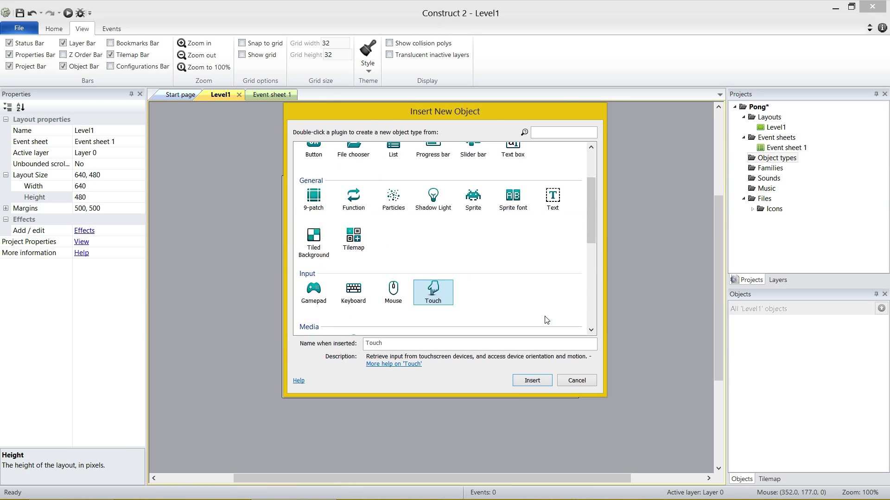
left_click(479, 204)
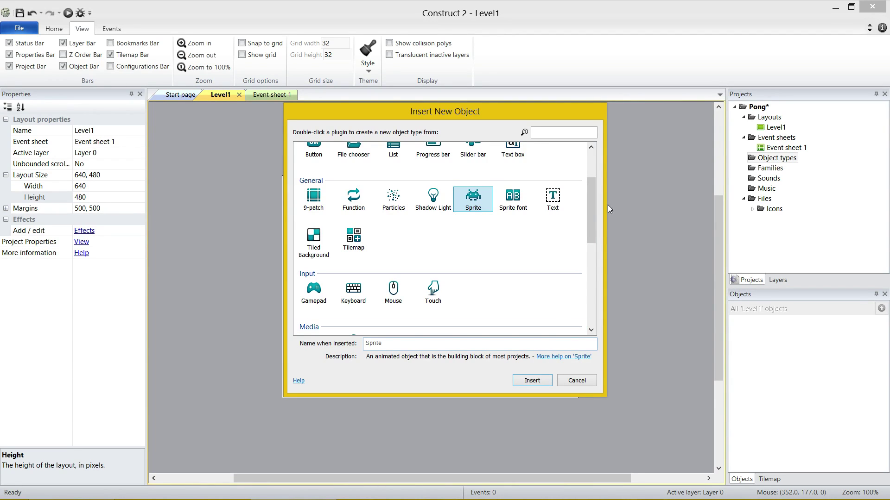
left_click_drag(593, 205, 593, 179)
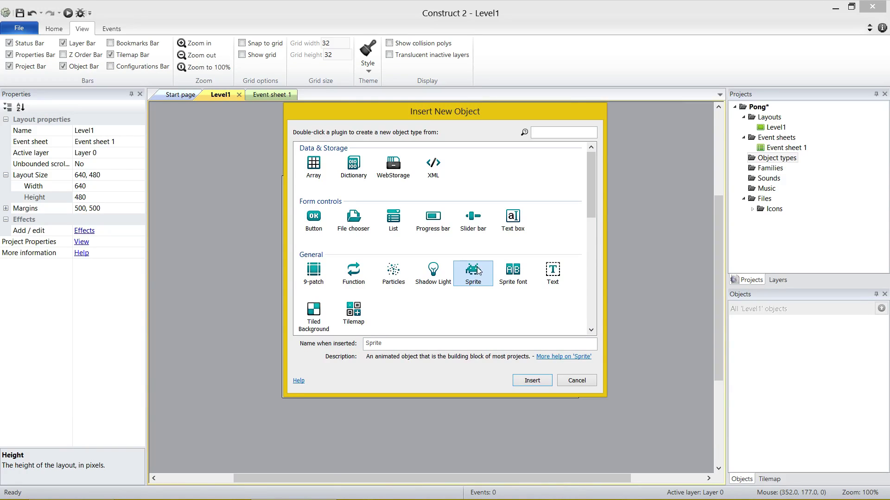
Search for Sprite and try naming it 'Left Paddle', which is rejected for invalid characters.
left_click(576, 381)
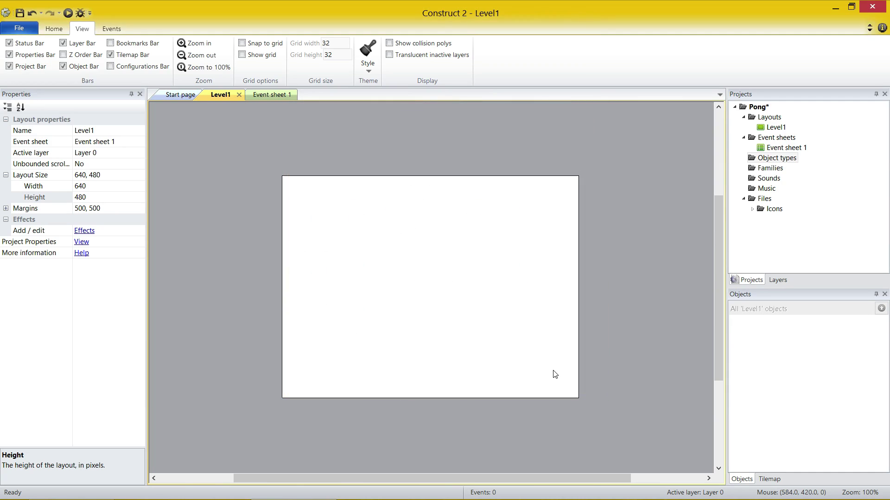
double_click(444, 263)
type("sprite")
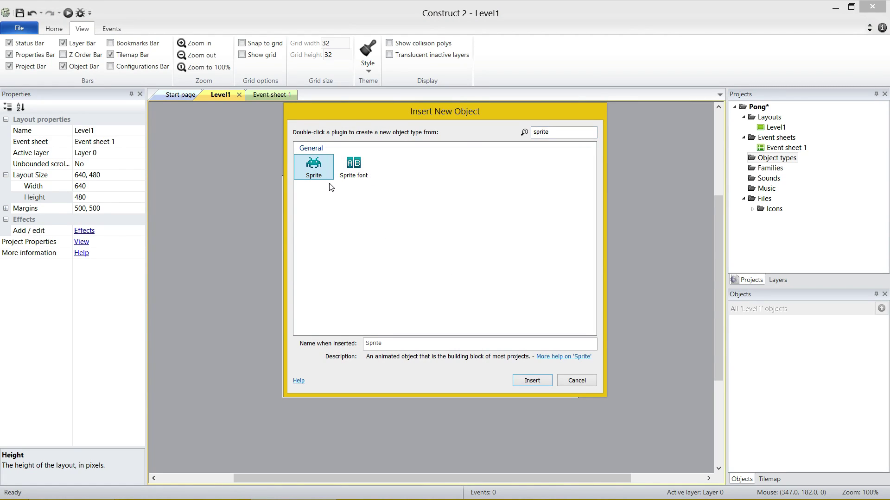
left_click(393, 347)
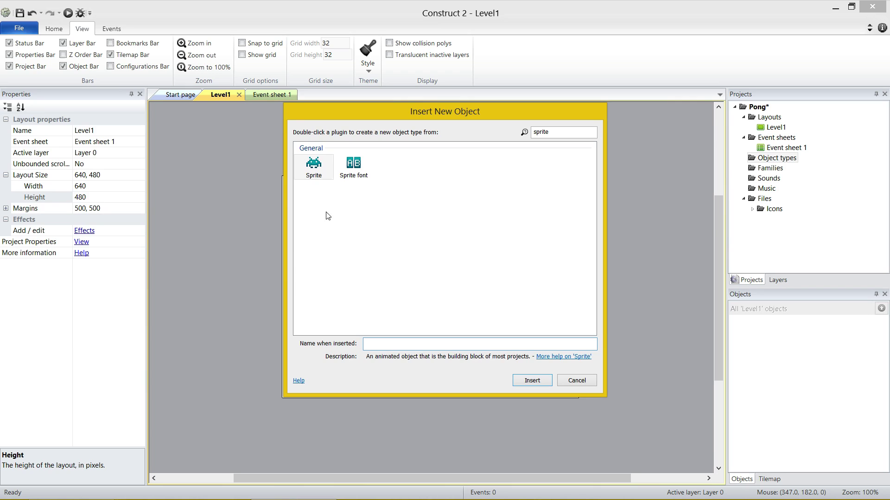
left_click(313, 166)
left_click(416, 334)
type("Left Paddle")
left_click(532, 381)
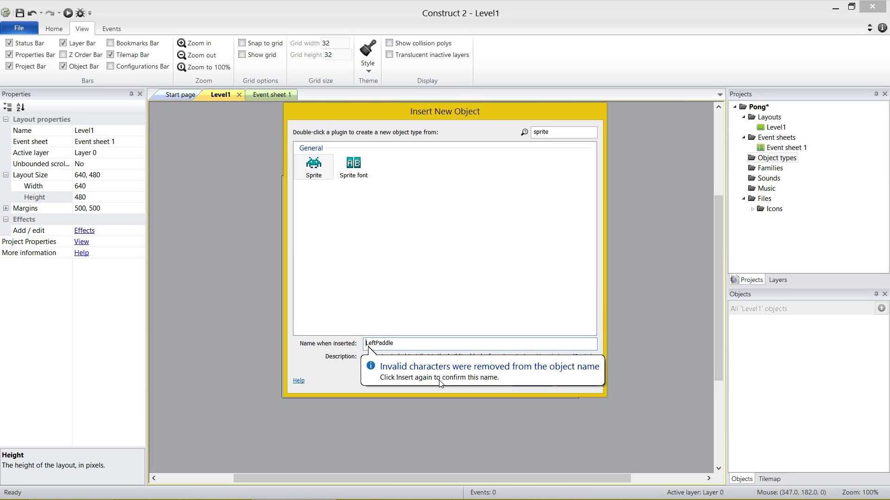
left_click(483, 382)
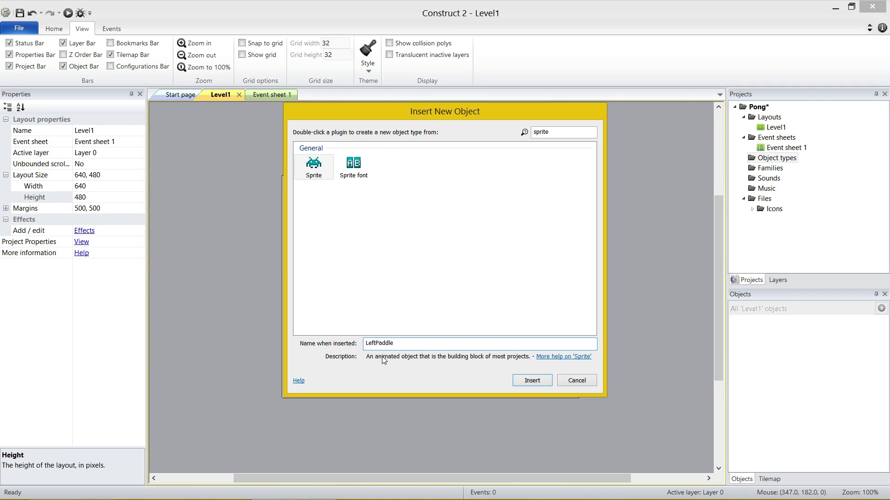
Insert the Sprite object under the name LeftPaddle.
double_click(405, 344)
left_click(404, 345)
double_click(397, 343)
left_click(393, 344)
left_click(313, 171)
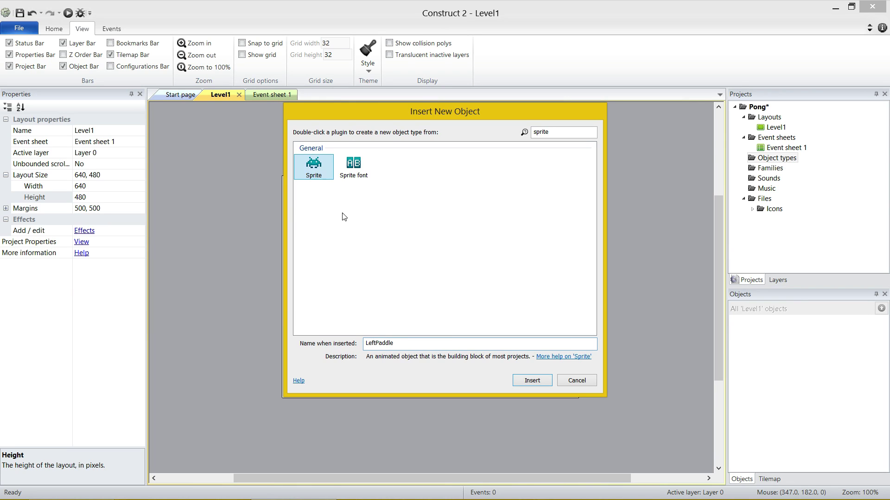
left_click(532, 381)
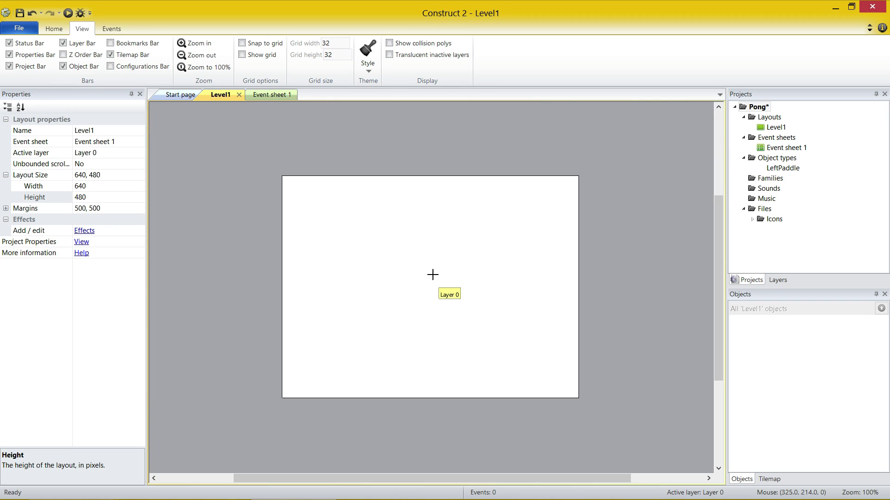
Place the LeftPaddle sprite on the layout and review its animations and frames.
left_click(432, 275)
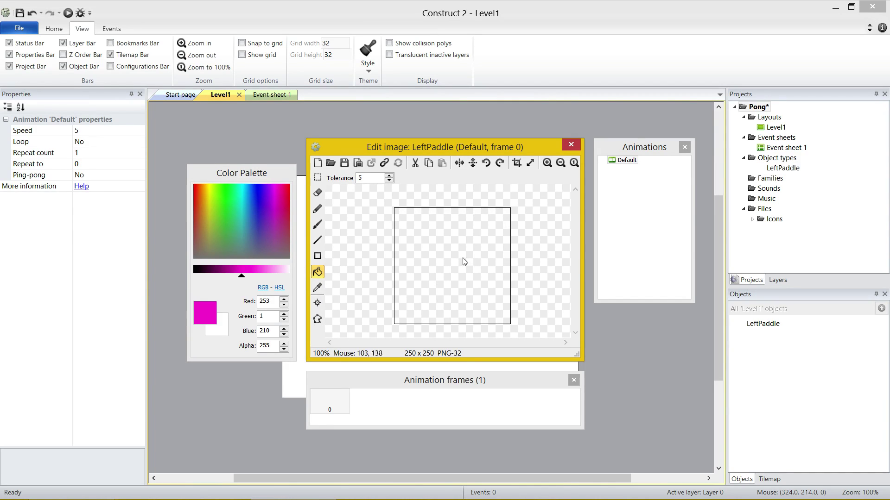
left_click(667, 160)
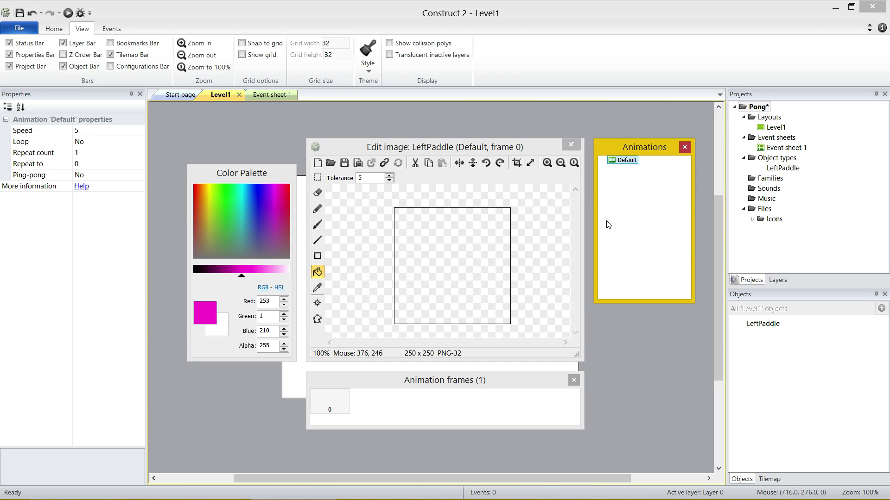
left_click(513, 409)
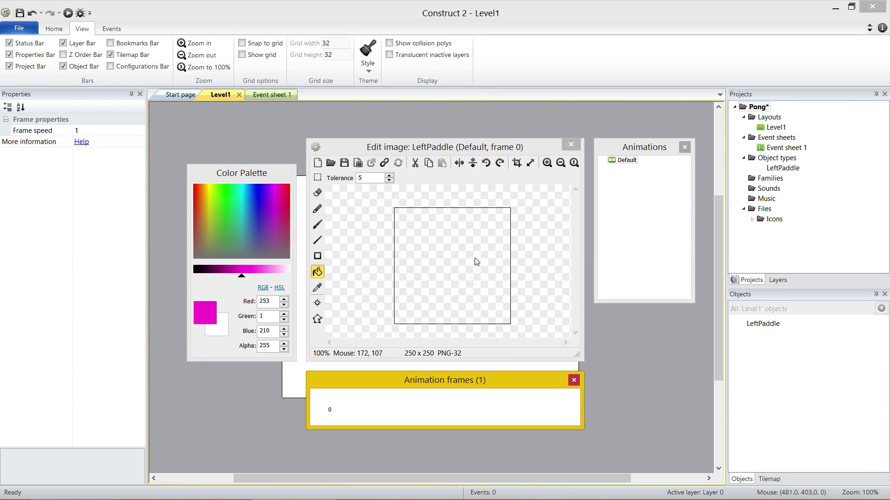
left_click(616, 212)
left_click(509, 397)
Fill the sprite image with solid green and close the image editor.
left_click(331, 273)
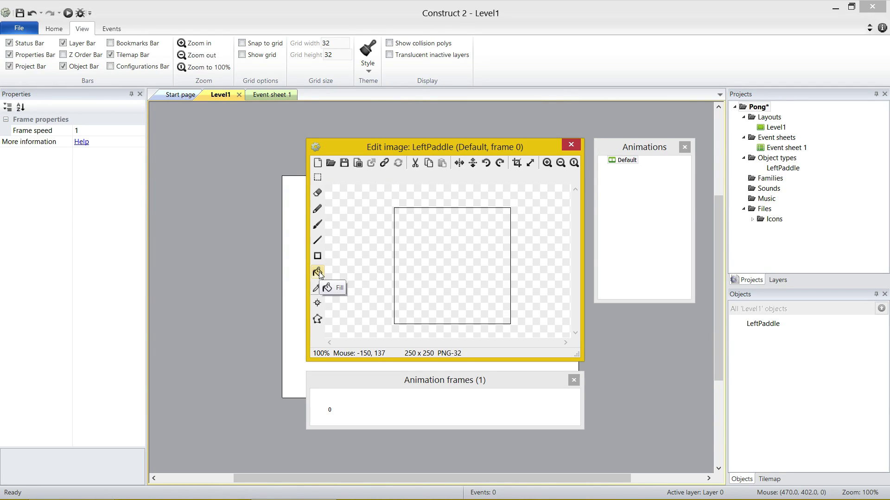
left_click(318, 272)
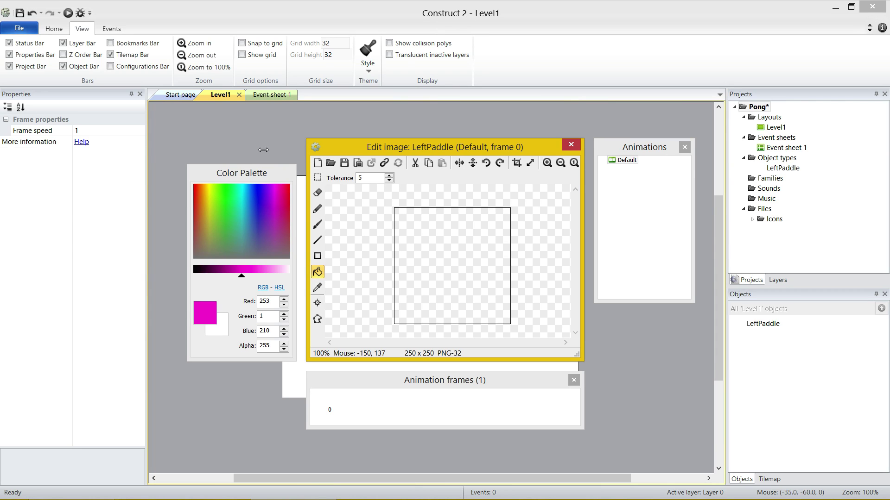
left_click(222, 184)
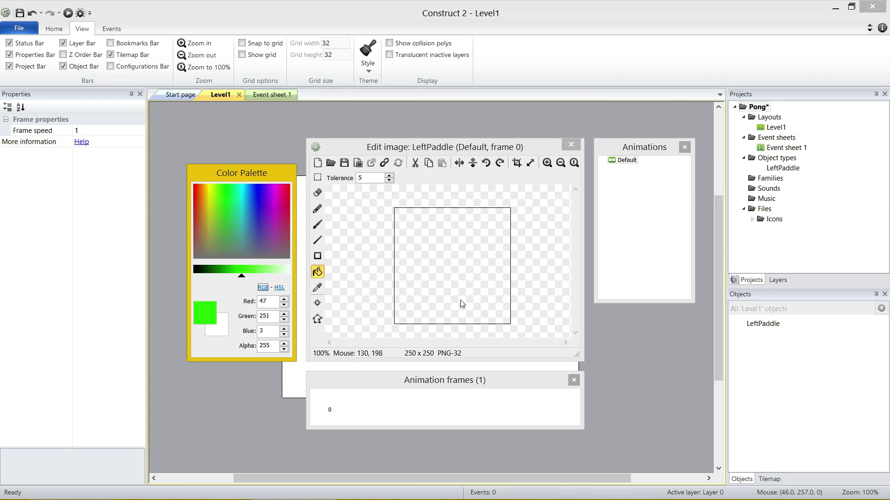
left_click(463, 269)
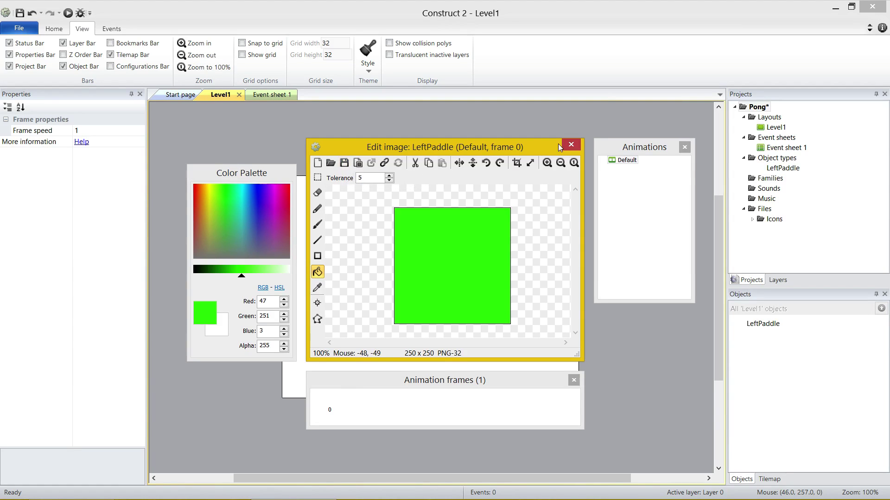
left_click(574, 144)
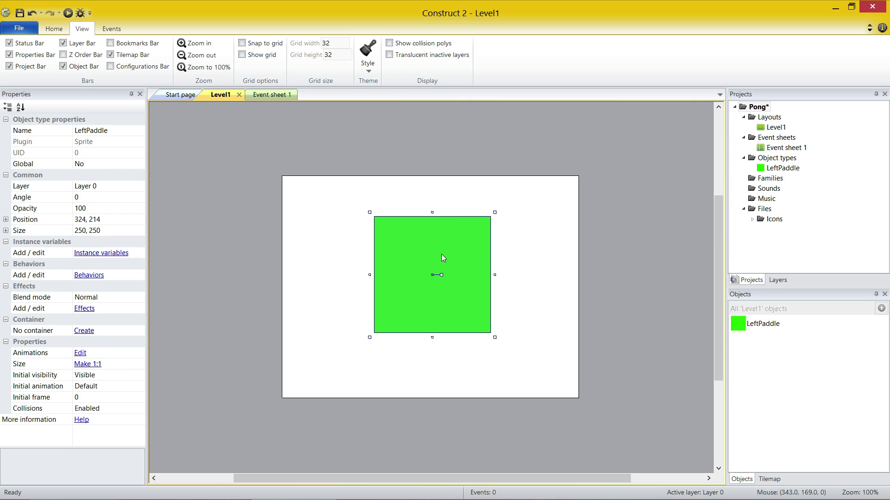
Drag the green paddle, then set its X and Y position to 0, 0.
left_click_drag(441, 253, 371, 231)
left_click(6, 219)
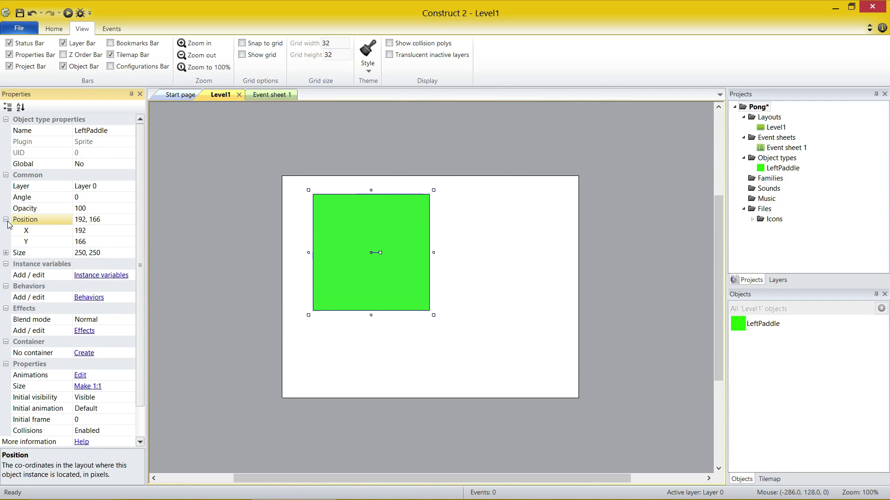
left_click(88, 232)
left_click(94, 244)
left_click(88, 234)
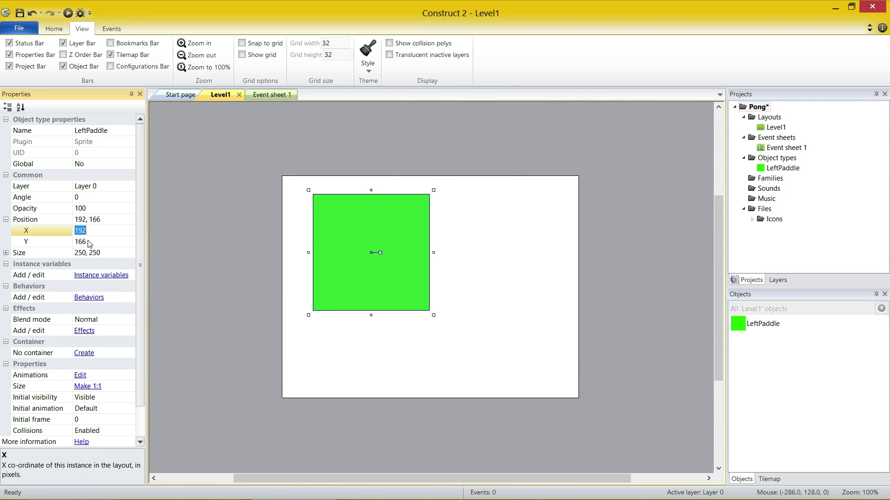
type("0")
key("Return")
left_click(111, 241)
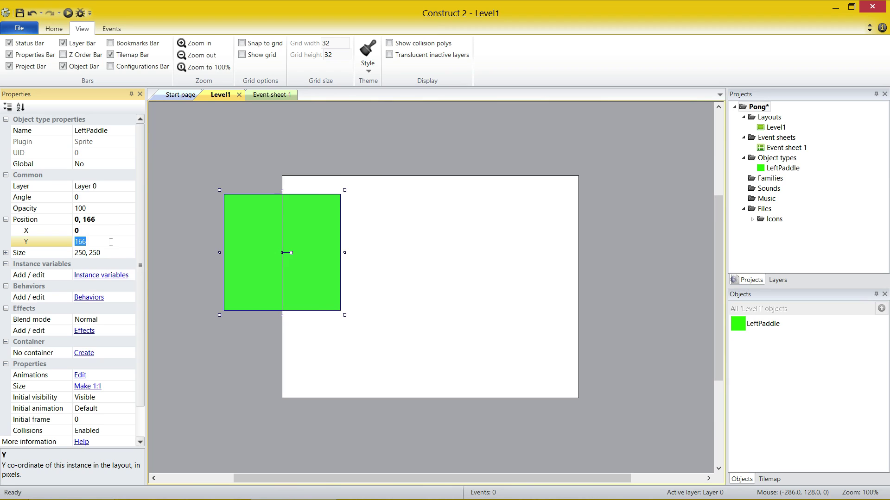
type("0")
key("Return")
Drag the paddle back into the layout's upper left at about 203, 146.
left_click(6, 219)
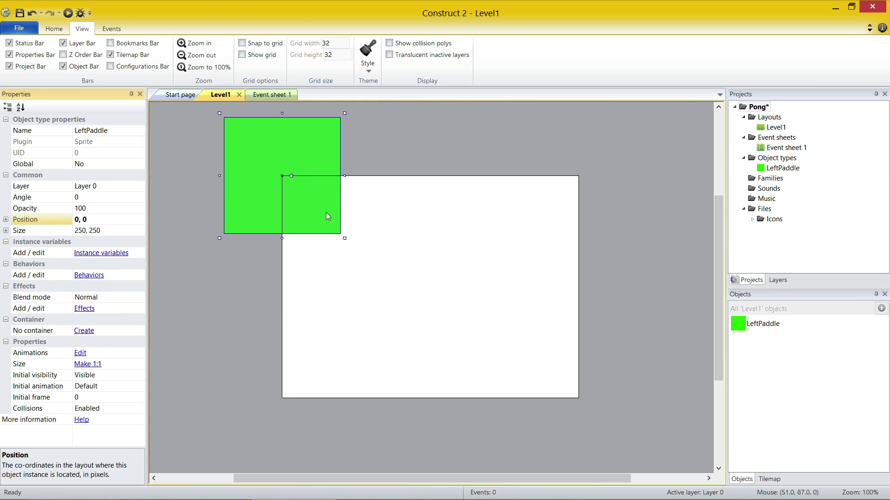
left_click_drag(256, 124, 351, 192)
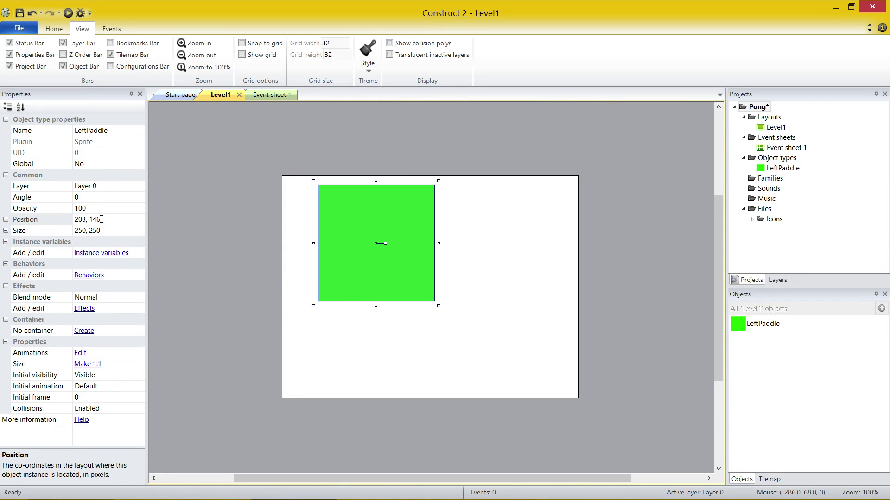
left_click(5, 220)
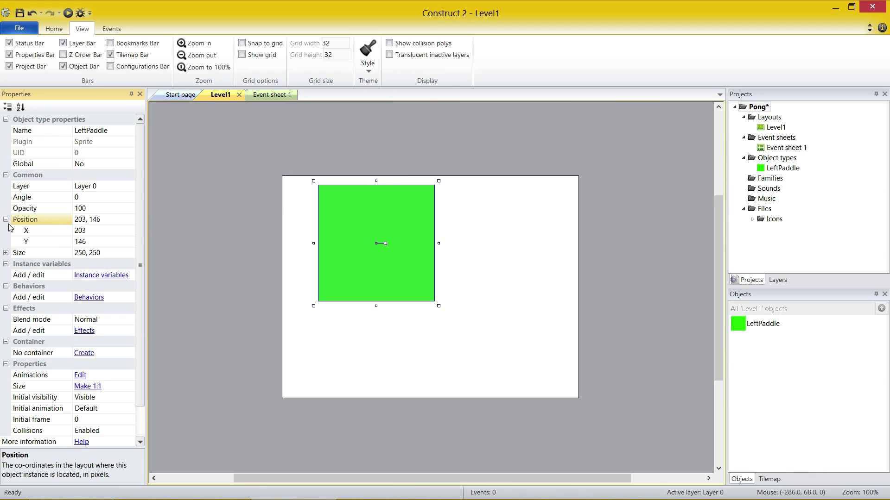
left_click(6, 220)
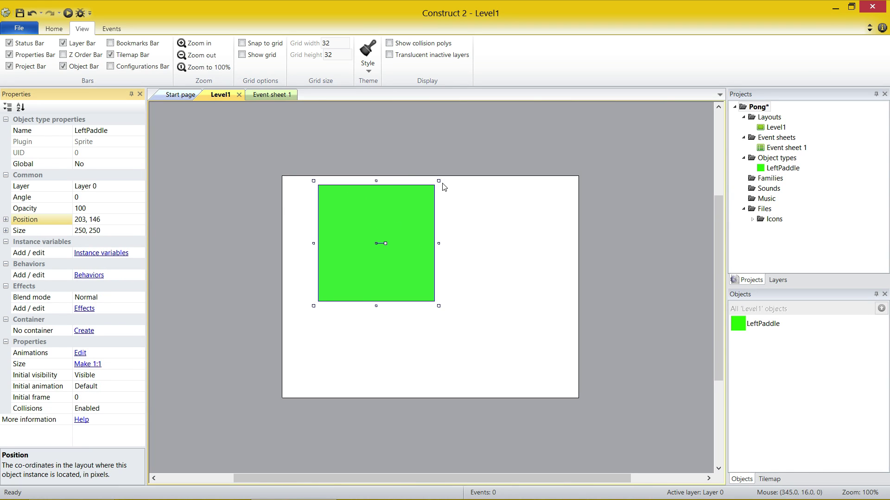
Drag the paddle's corner and side handles to resize it to 232 by 258.
double_click(13, 233)
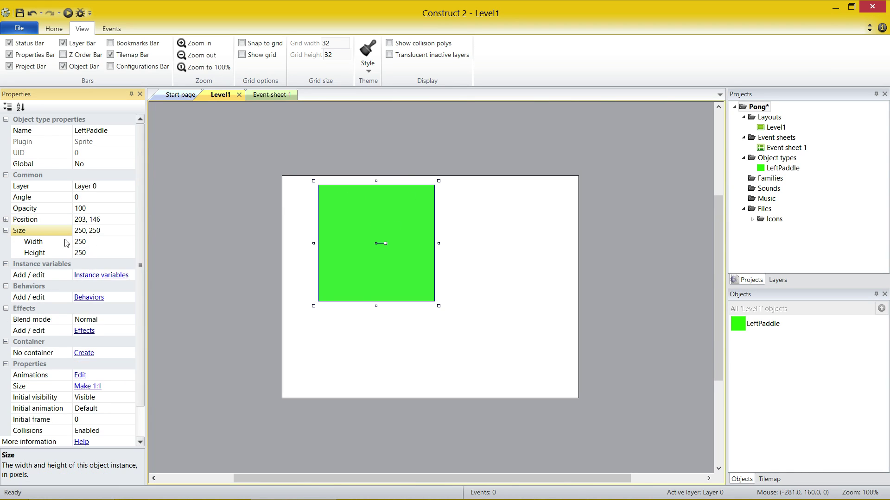
left_click(7, 232)
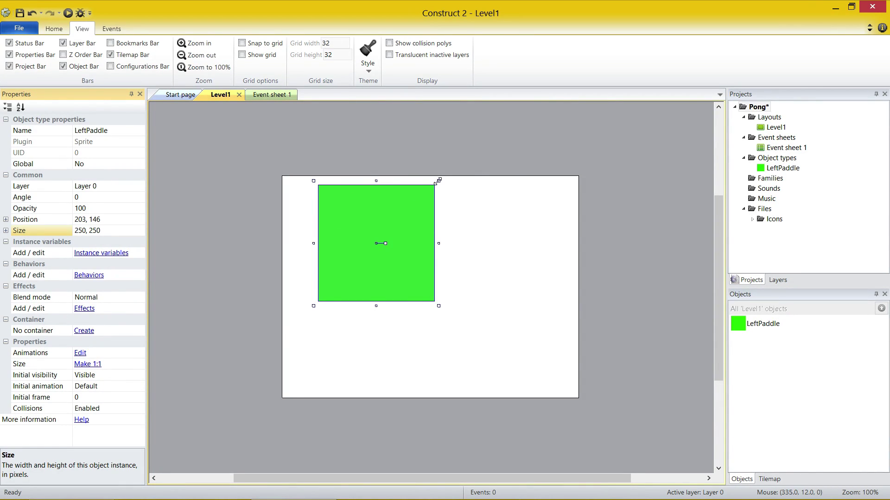
mouse_move(438, 181)
left_mouse_down()
mouse_move(338, 224)
mouse_move(292, 179)
mouse_move(331, 309)
mouse_move(490, 197)
mouse_move(353, 183)
mouse_move(326, 216)
mouse_move(327, 232)
mouse_move(342, 231)
mouse_move(336, 238)
mouse_move(388, 201)
mouse_move(429, 184)
mouse_move(425, 190)
left_mouse_up()
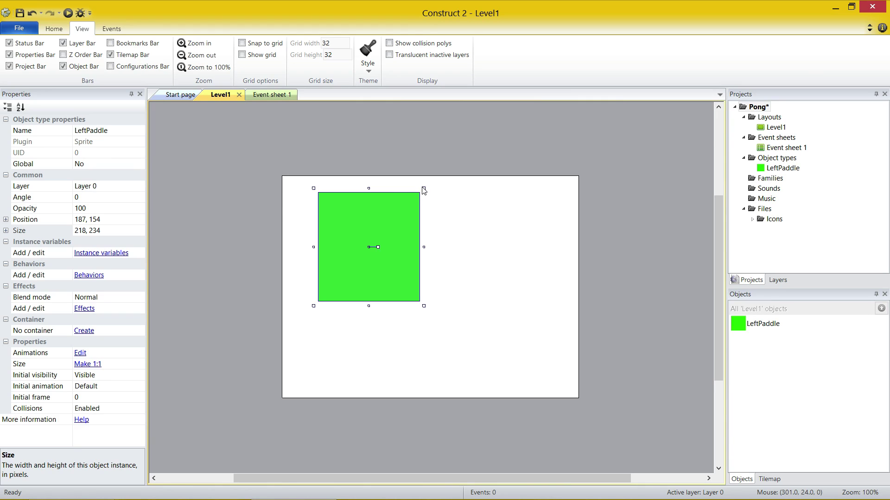
left_click(309, 190)
left_click(319, 194)
left_click_drag(315, 189, 374, 176)
mouse_move(423, 242)
left_mouse_down()
mouse_move(369, 242)
mouse_move(440, 242)
left_mouse_up()
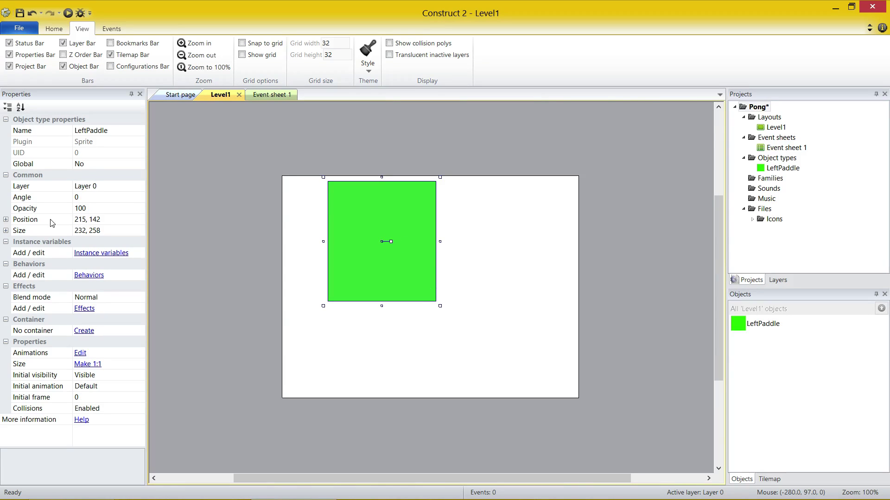
Try a 50° angle and a free rotation on LeftPaddle, then undo both back to 0.
left_click(77, 199)
type("50")
key("Return")
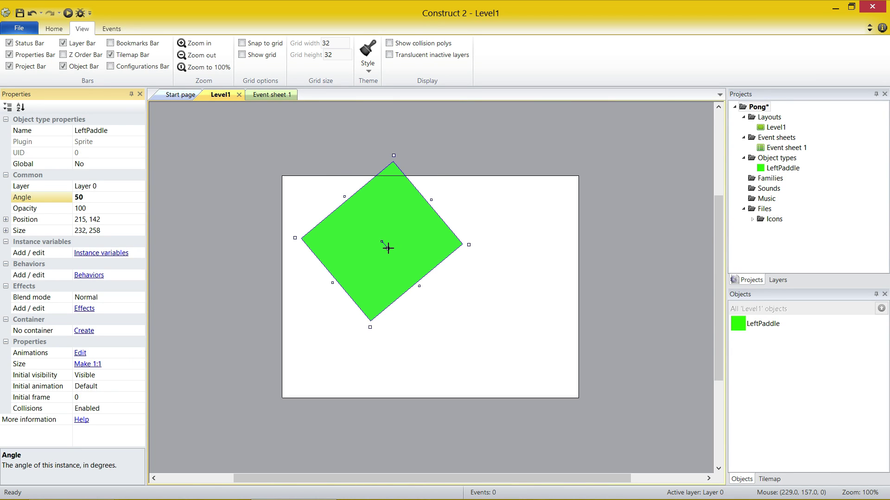
left_click_drag(388, 249, 325, 239)
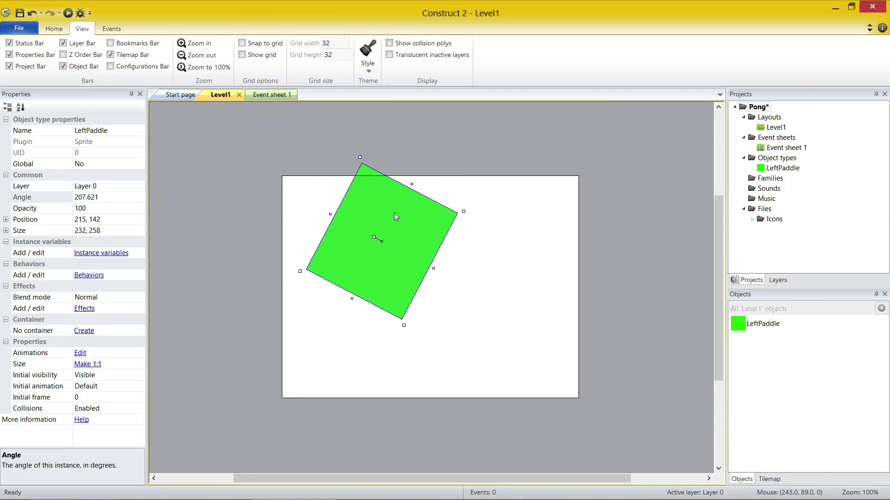
left_click(32, 13)
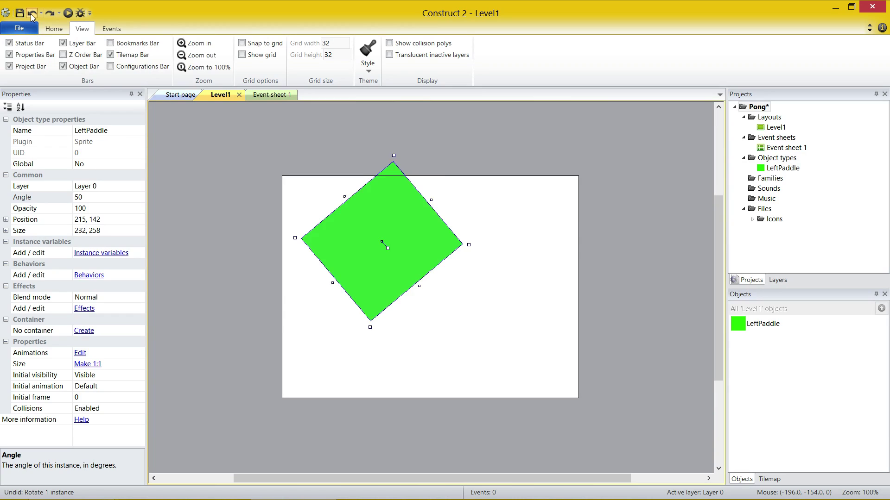
left_click(32, 13)
Resize LeftPaddle into an upright 32 by 122 bar at 39, 234.
left_click(506, 235)
left_click(434, 242)
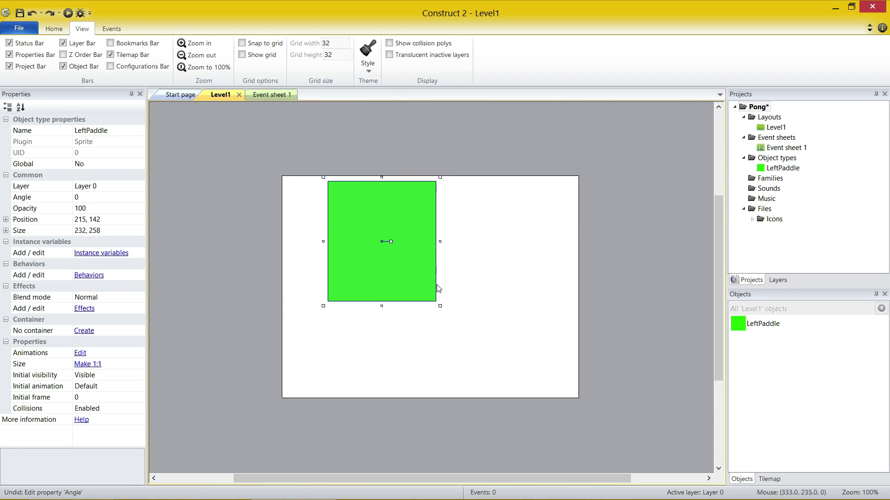
left_click_drag(440, 178, 299, 265)
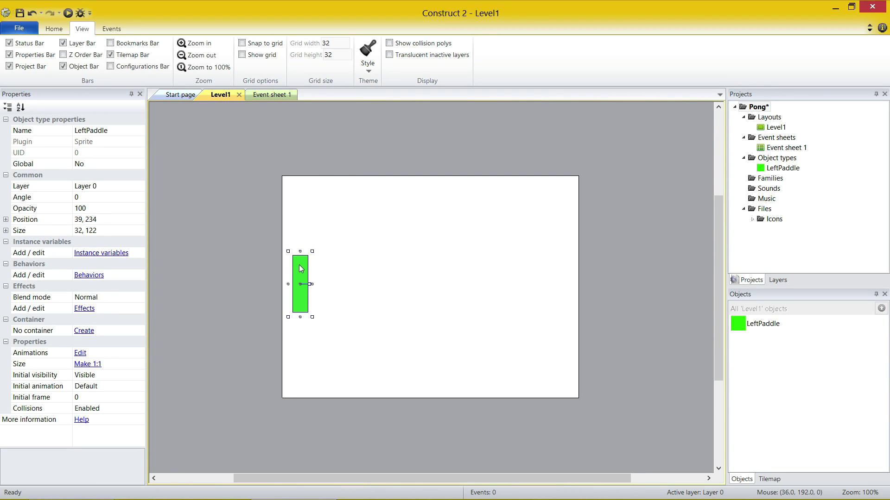
left_click(407, 274)
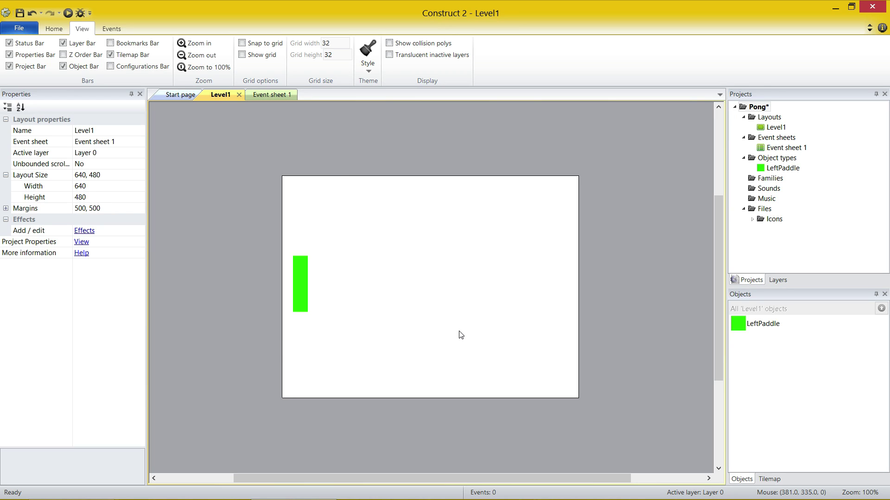
Insert a new Sprite object named RightPaddle and place it in the layout.
right_click(776, 159)
left_click(816, 164)
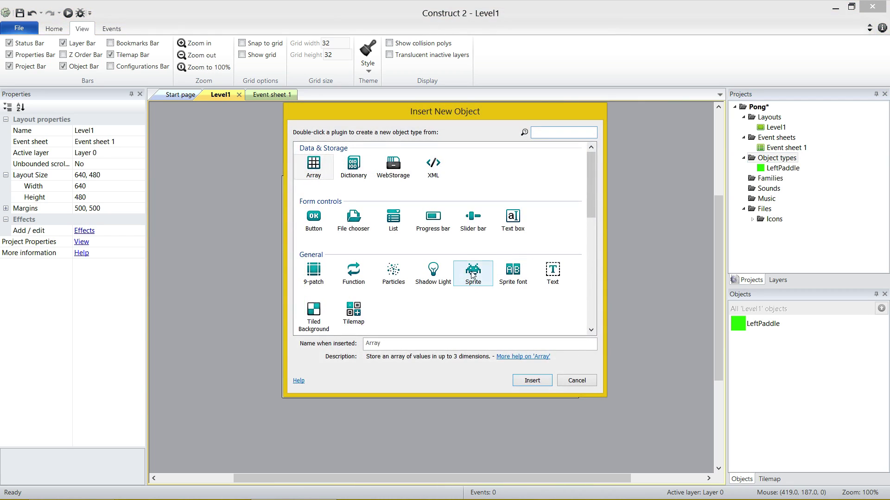
left_click(473, 275)
left_click(430, 344)
type("RightPad")
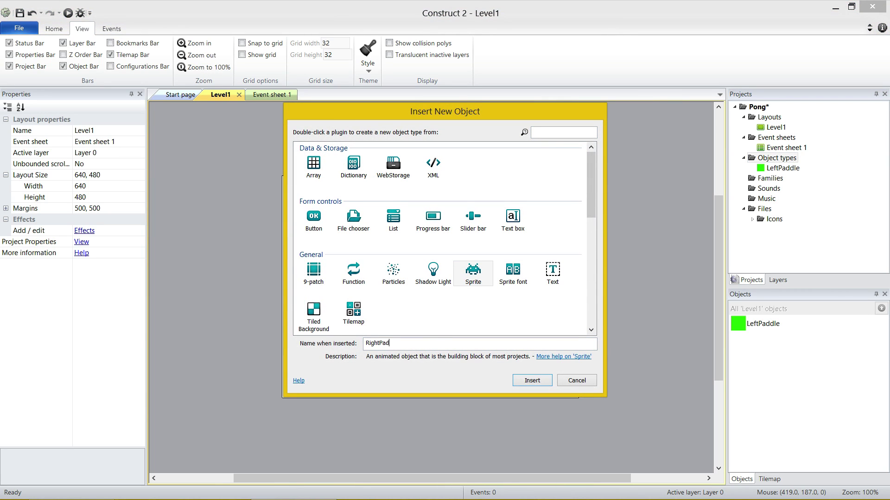
type("dle")
key("Return")
left_click(410, 252)
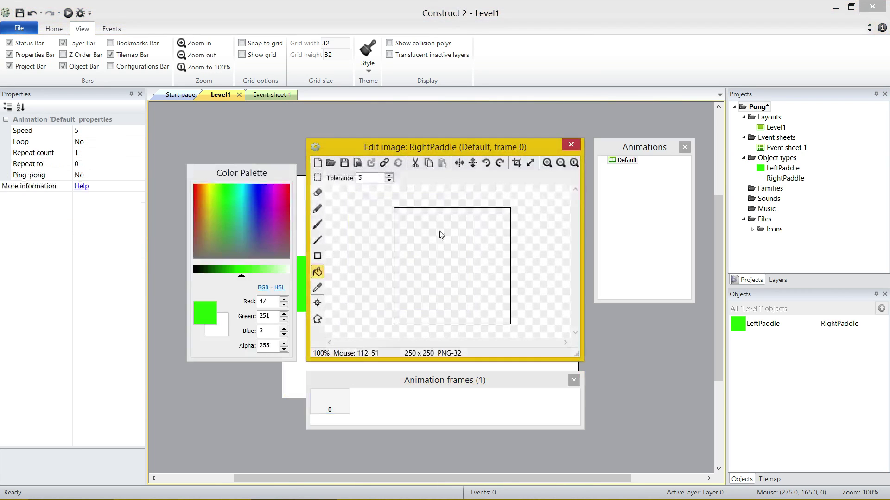
Fill the RightPaddle image bright red, then shrink it into a narrow 28 by 124 bar.
left_click(286, 194)
left_click(196, 188)
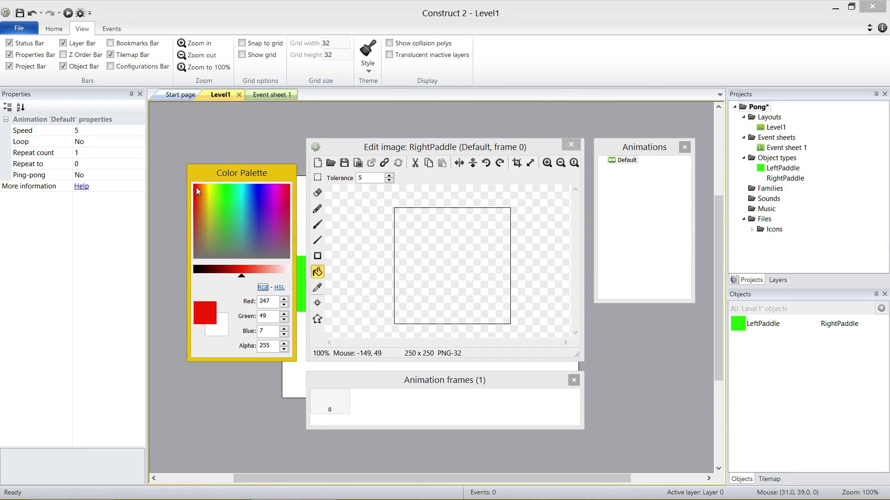
left_click(277, 211)
left_click(487, 242)
left_click(487, 243)
left_click(571, 145)
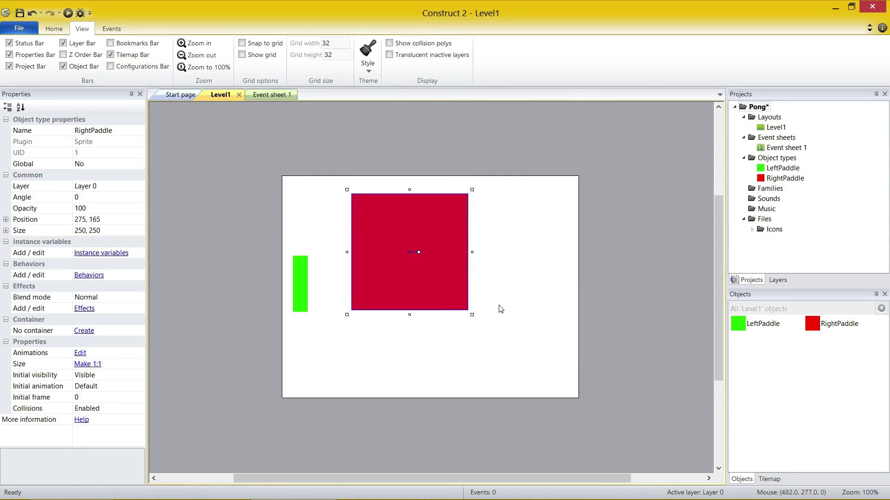
left_click_drag(428, 226, 521, 260)
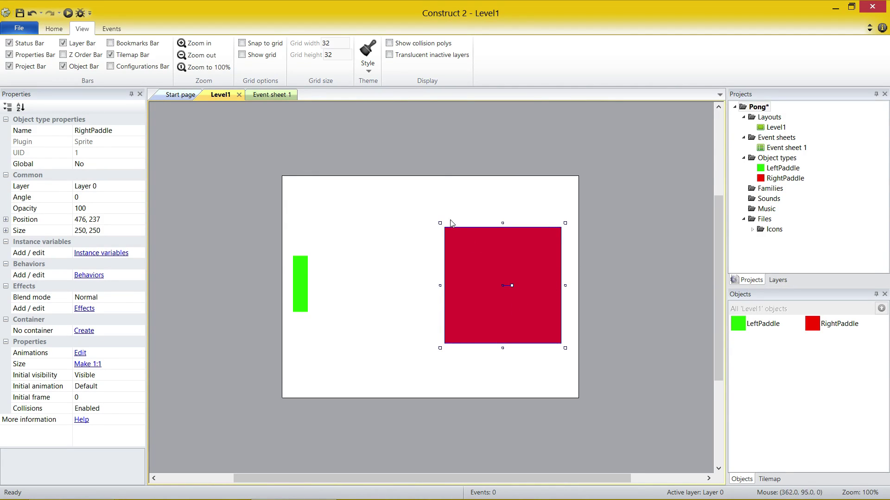
left_click_drag(441, 223, 302, 271)
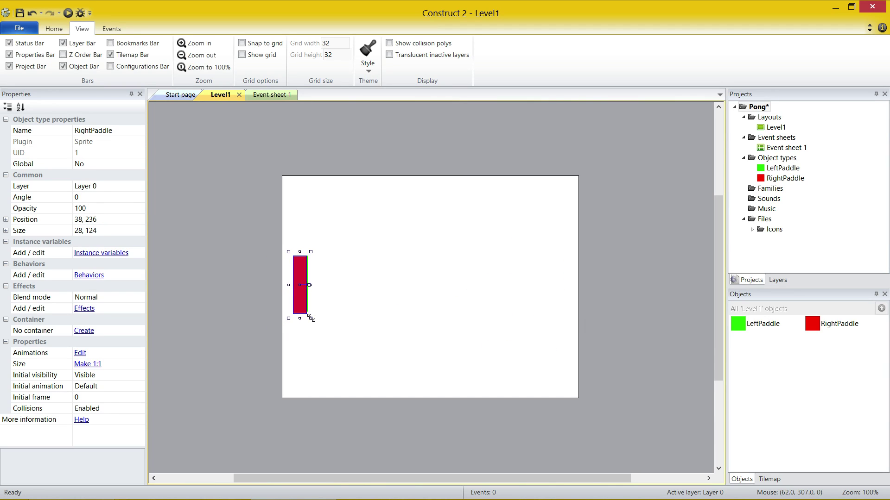
Roughly resize the red paddle, move it off the green one, and nudge the green paddle.
left_click_drag(311, 318, 312, 316)
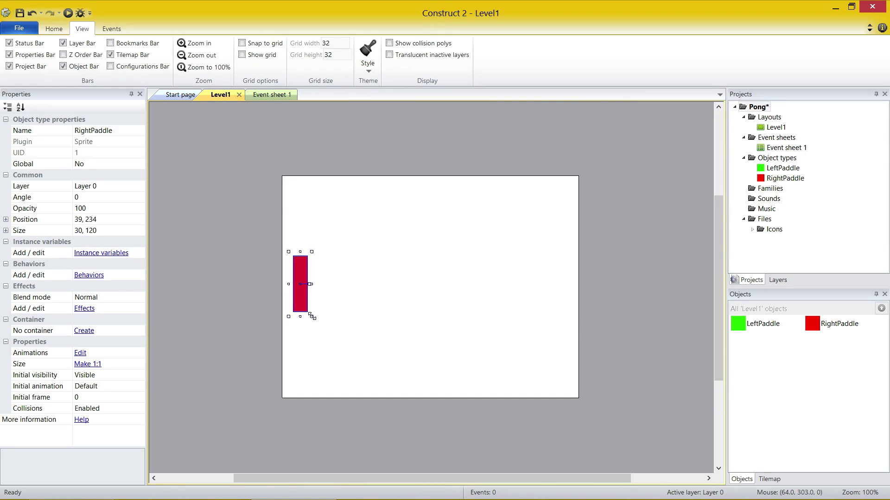
left_click_drag(303, 272, 341, 272)
left_click(302, 273)
left_click(341, 273)
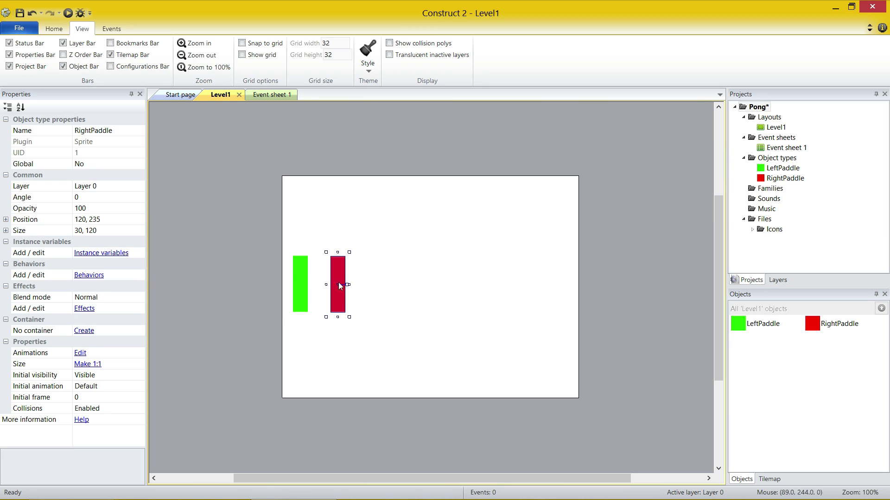
left_click(302, 285)
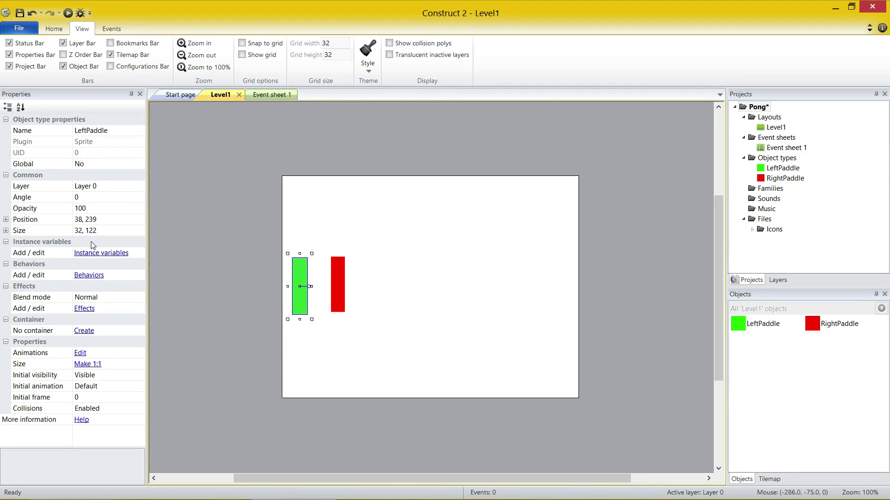
left_click_drag(305, 280, 308, 277)
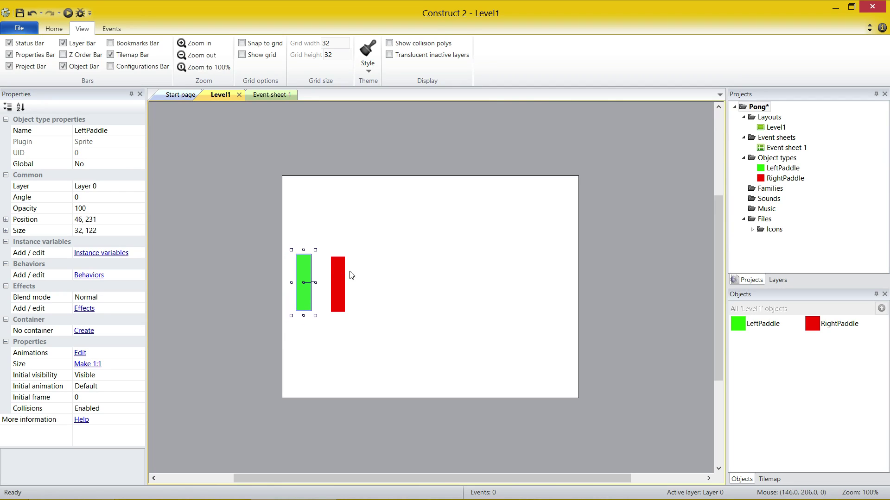
left_click(341, 278)
Set RightPaddle's size to 32, 122 and move it to the right edge at 596, 234.
left_click(115, 232)
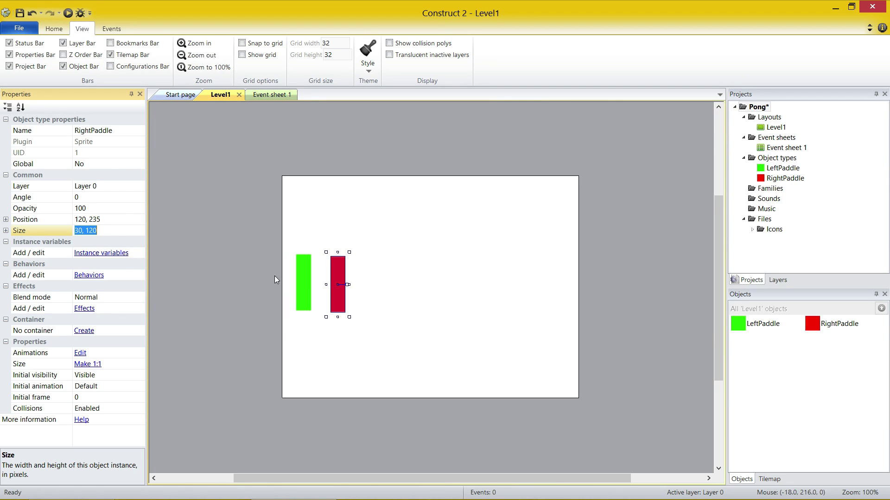
left_click(302, 274)
left_click(339, 278)
left_click(115, 230)
type("3")
left_click(452, 306)
left_click_drag(338, 284, 562, 279)
left_click(518, 385)
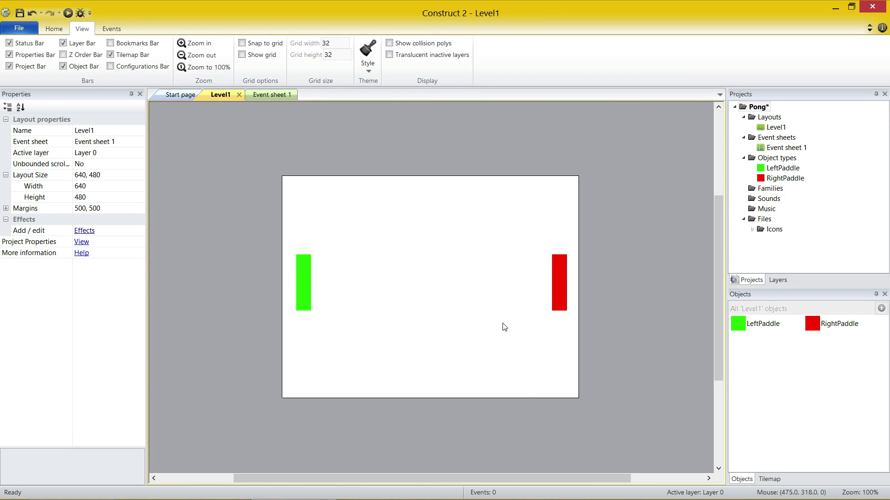
Insert a new Sprite object named Ball and place it in the layout.
double_click(403, 250)
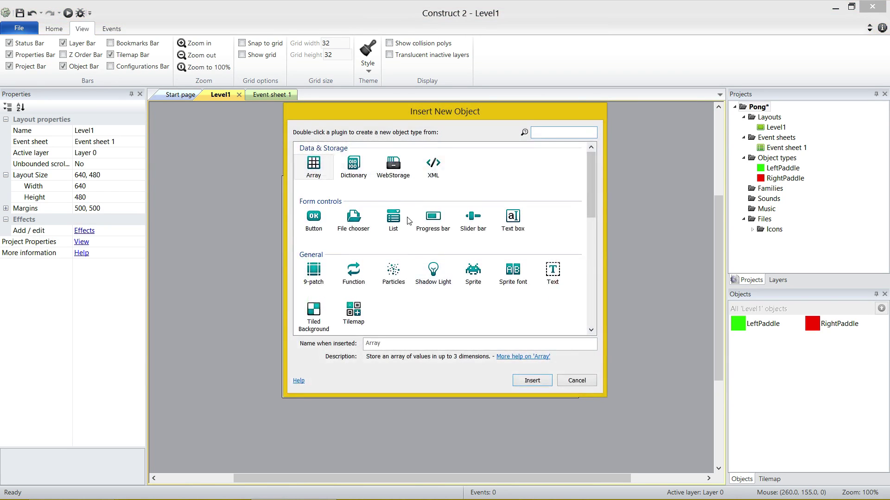
left_click(472, 272)
left_click(445, 343)
type("Ba")
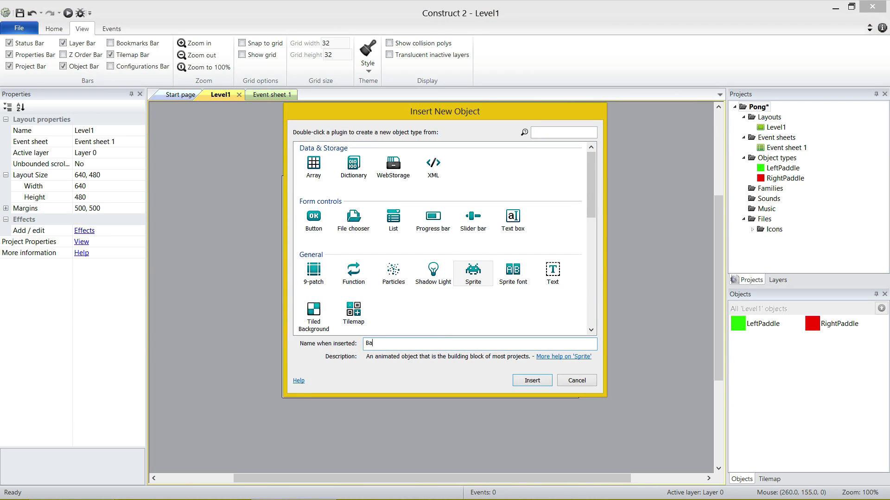
type("ll")
left_click(521, 379)
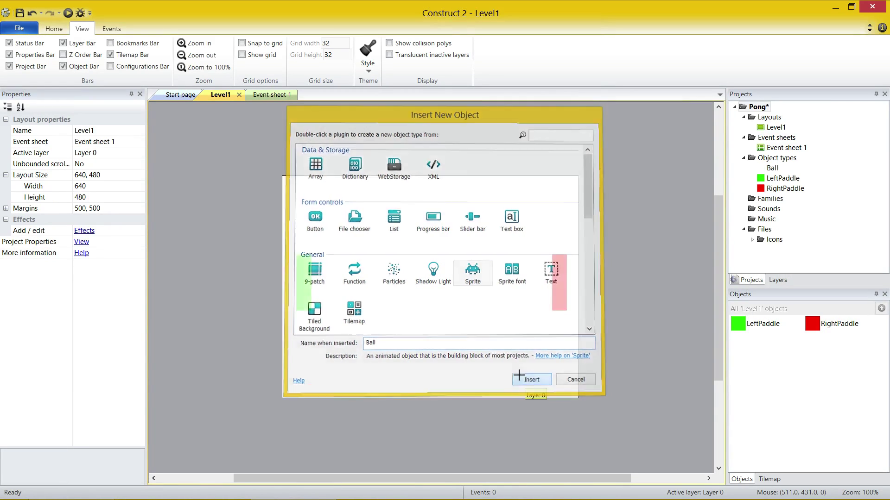
left_click(415, 267)
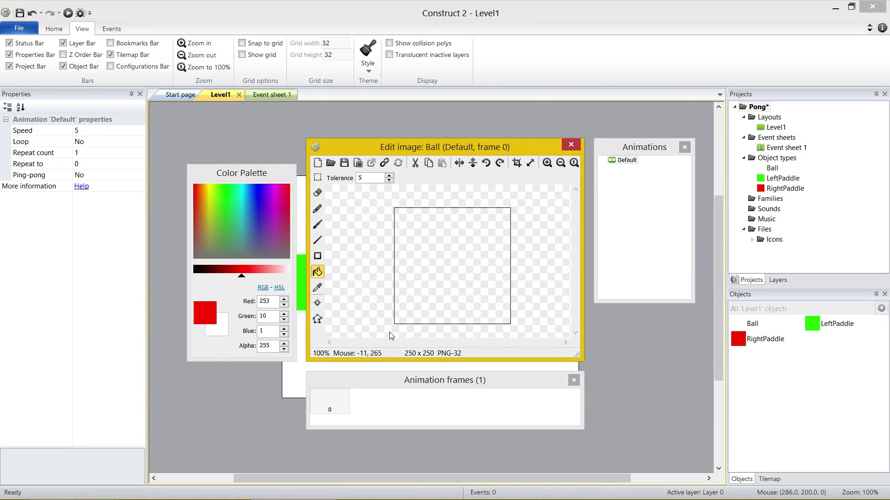
Pick black as the paint colour and fill the 250 by 250 Ball image with it.
left_click(207, 277)
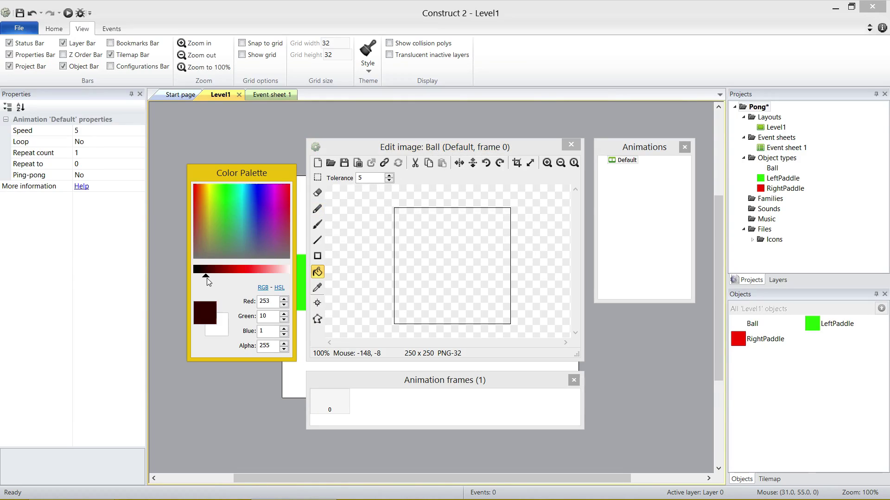
left_click_drag(207, 278, 194, 273)
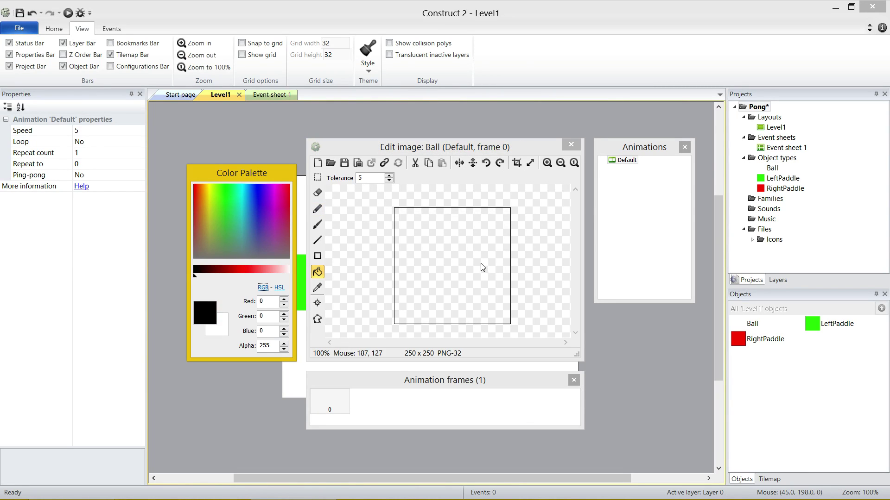
left_click(503, 258)
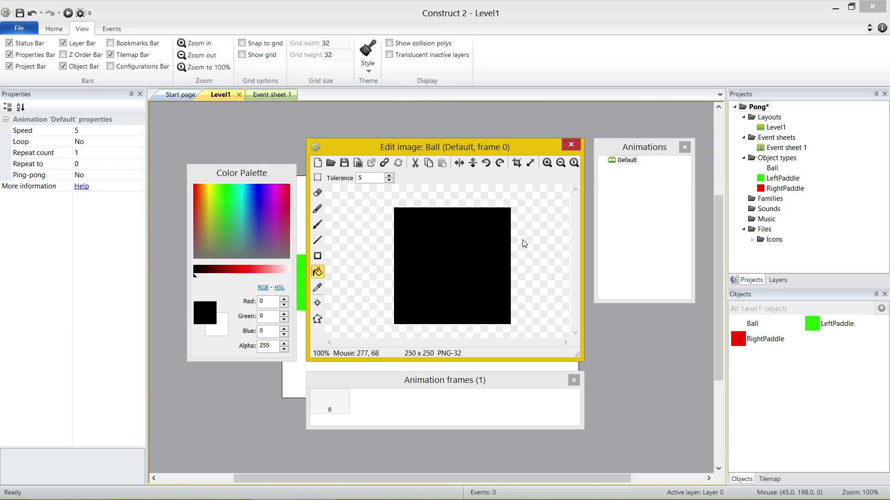
Erase the Ball's entire black square, leaving a transparent image, and switch to the Brush tool.
left_click(317, 192)
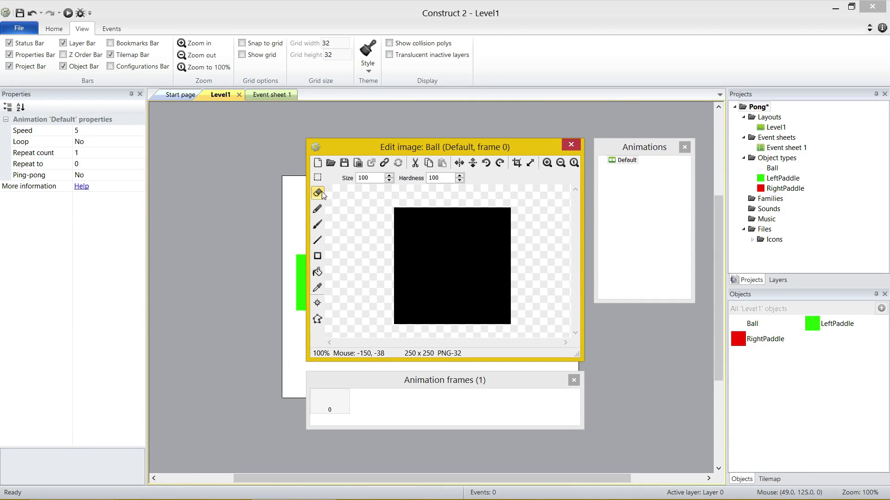
left_click(395, 209)
mouse_move(401, 207)
left_mouse_down()
mouse_move(410, 236)
mouse_move(523, 190)
mouse_move(402, 231)
mouse_move(525, 268)
mouse_move(428, 293)
mouse_move(512, 328)
left_mouse_up()
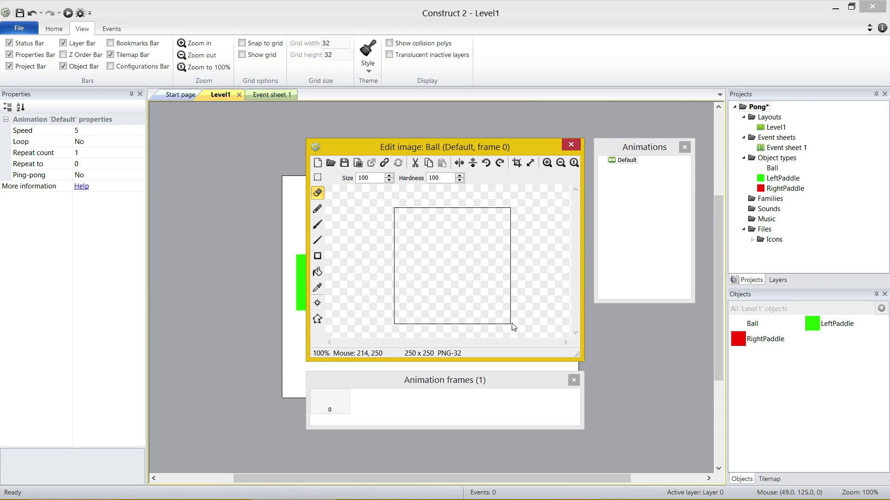
left_click(317, 272)
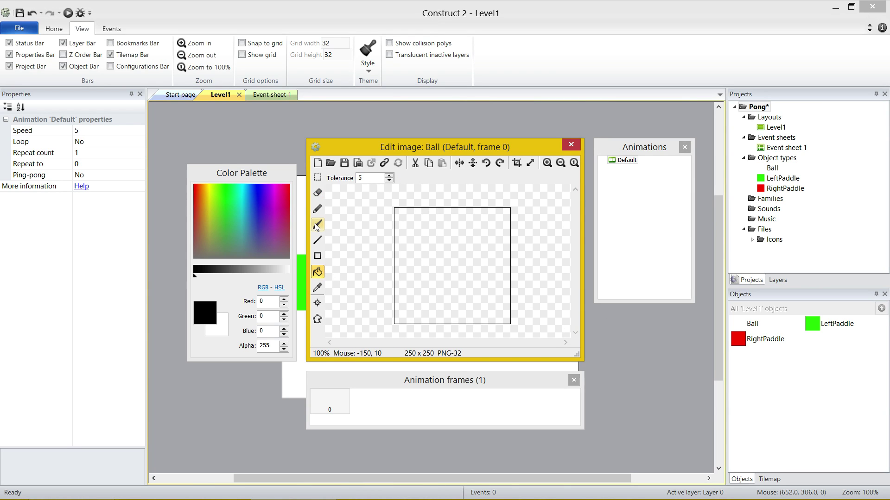
left_click(316, 225)
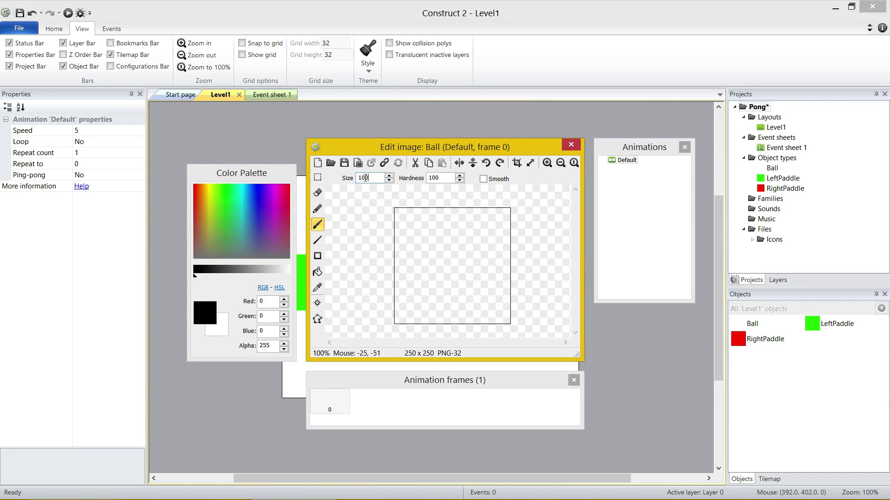
Set the brush to size 250, hardness 100 with Smooth on, and paint a black circle at canvas centre.
double_click(366, 178)
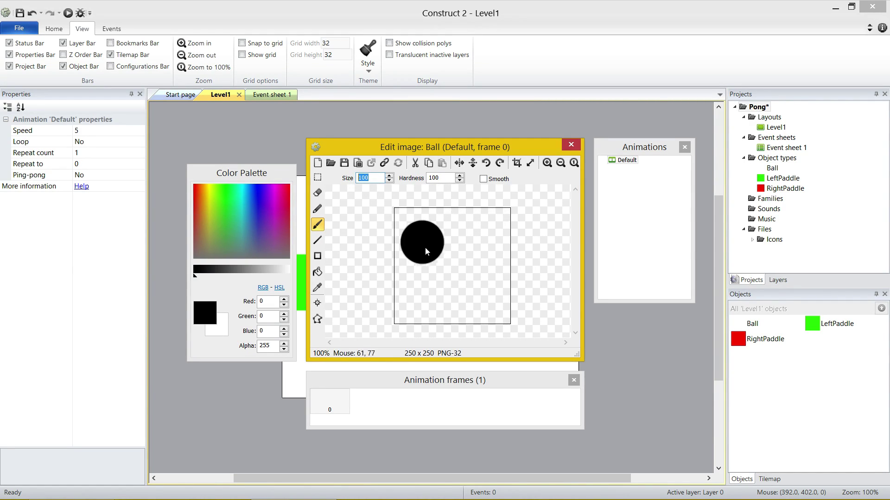
type("250")
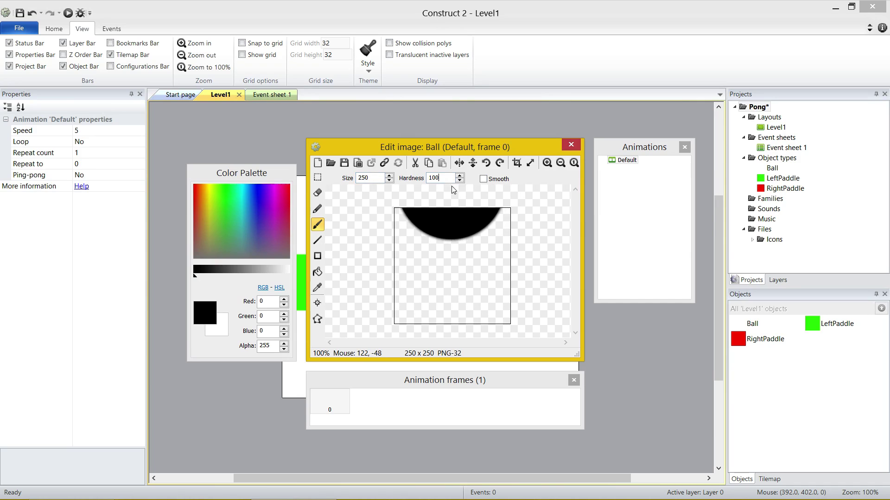
key("Return")
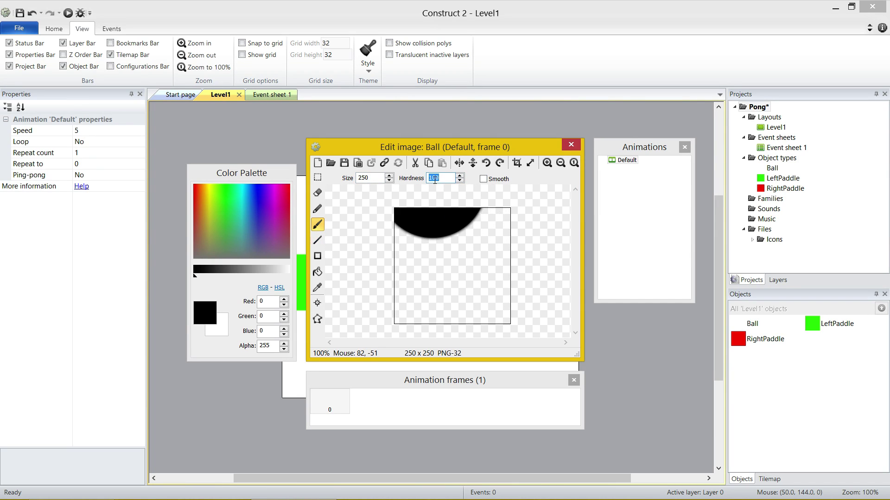
type("50")
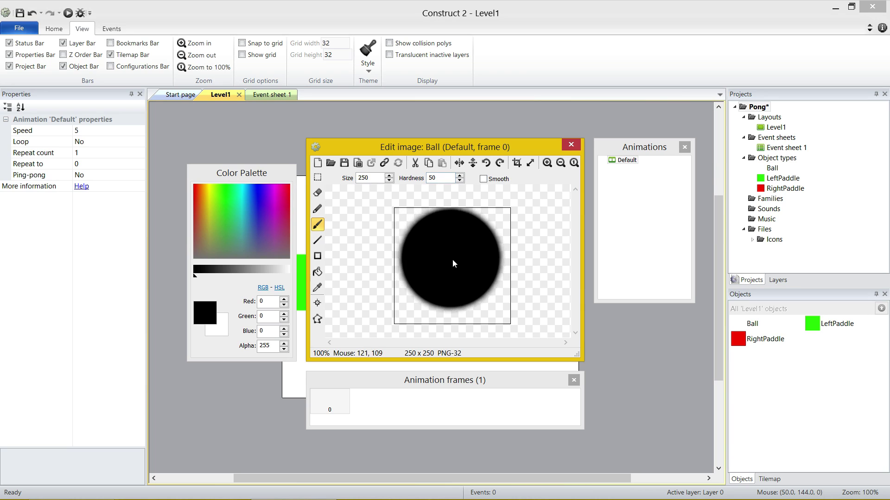
double_click(435, 178)
type("10")
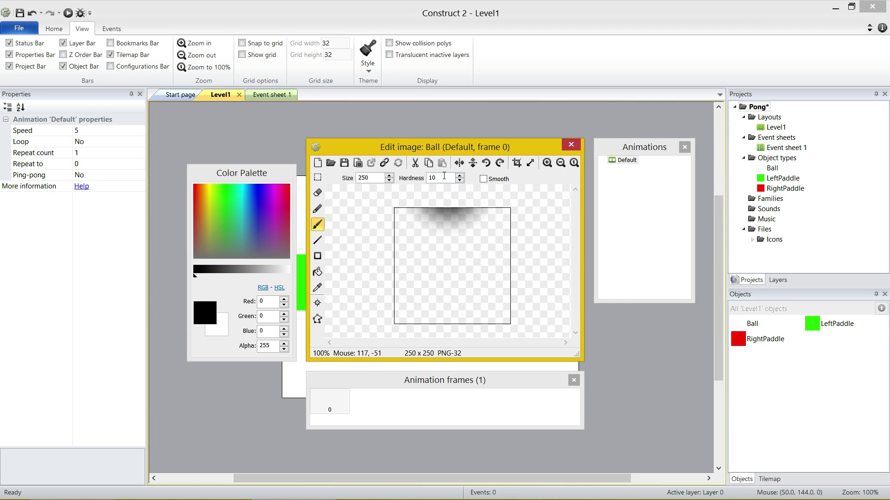
type("0")
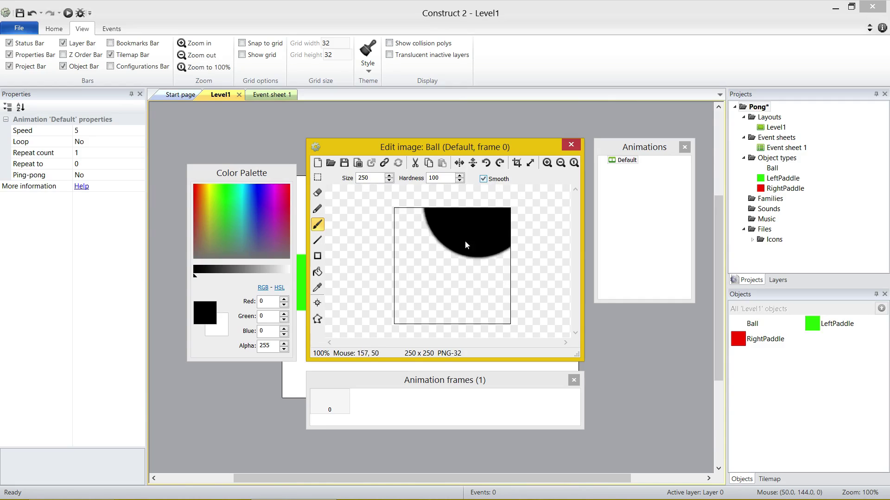
left_click(484, 180)
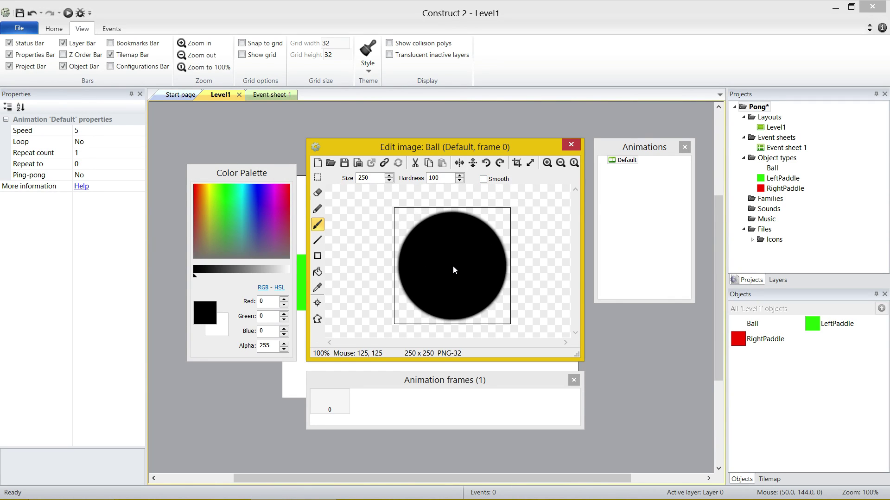
left_click(452, 265)
Shrink the Ball to a 31.496 by 31.496 dot near the layout centre at about 329, 226.
left_click(570, 146)
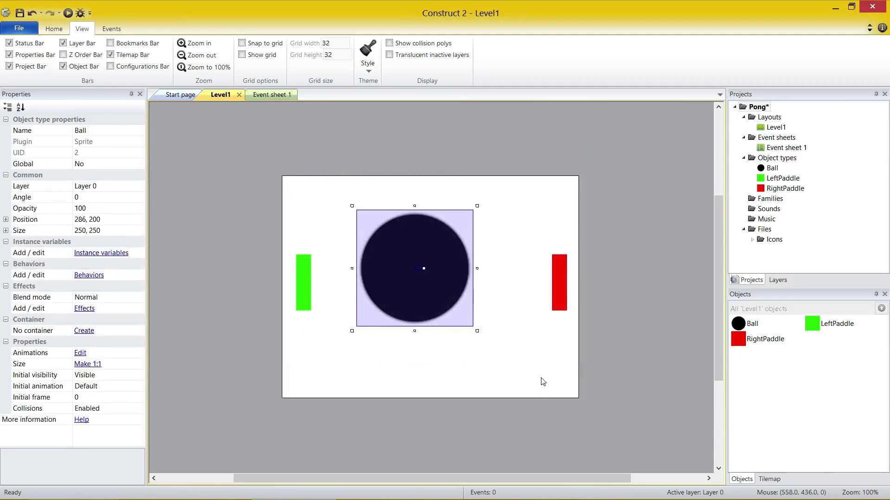
left_click_drag(477, 204, 446, 279)
left_click(485, 264)
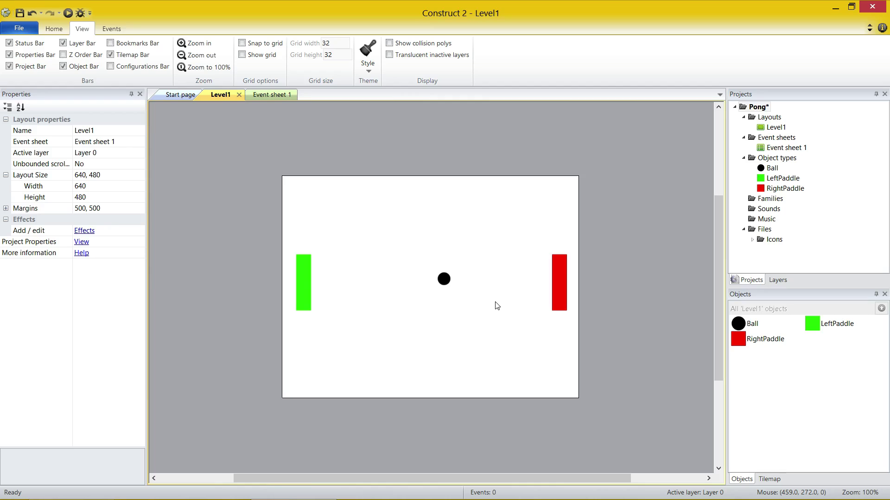